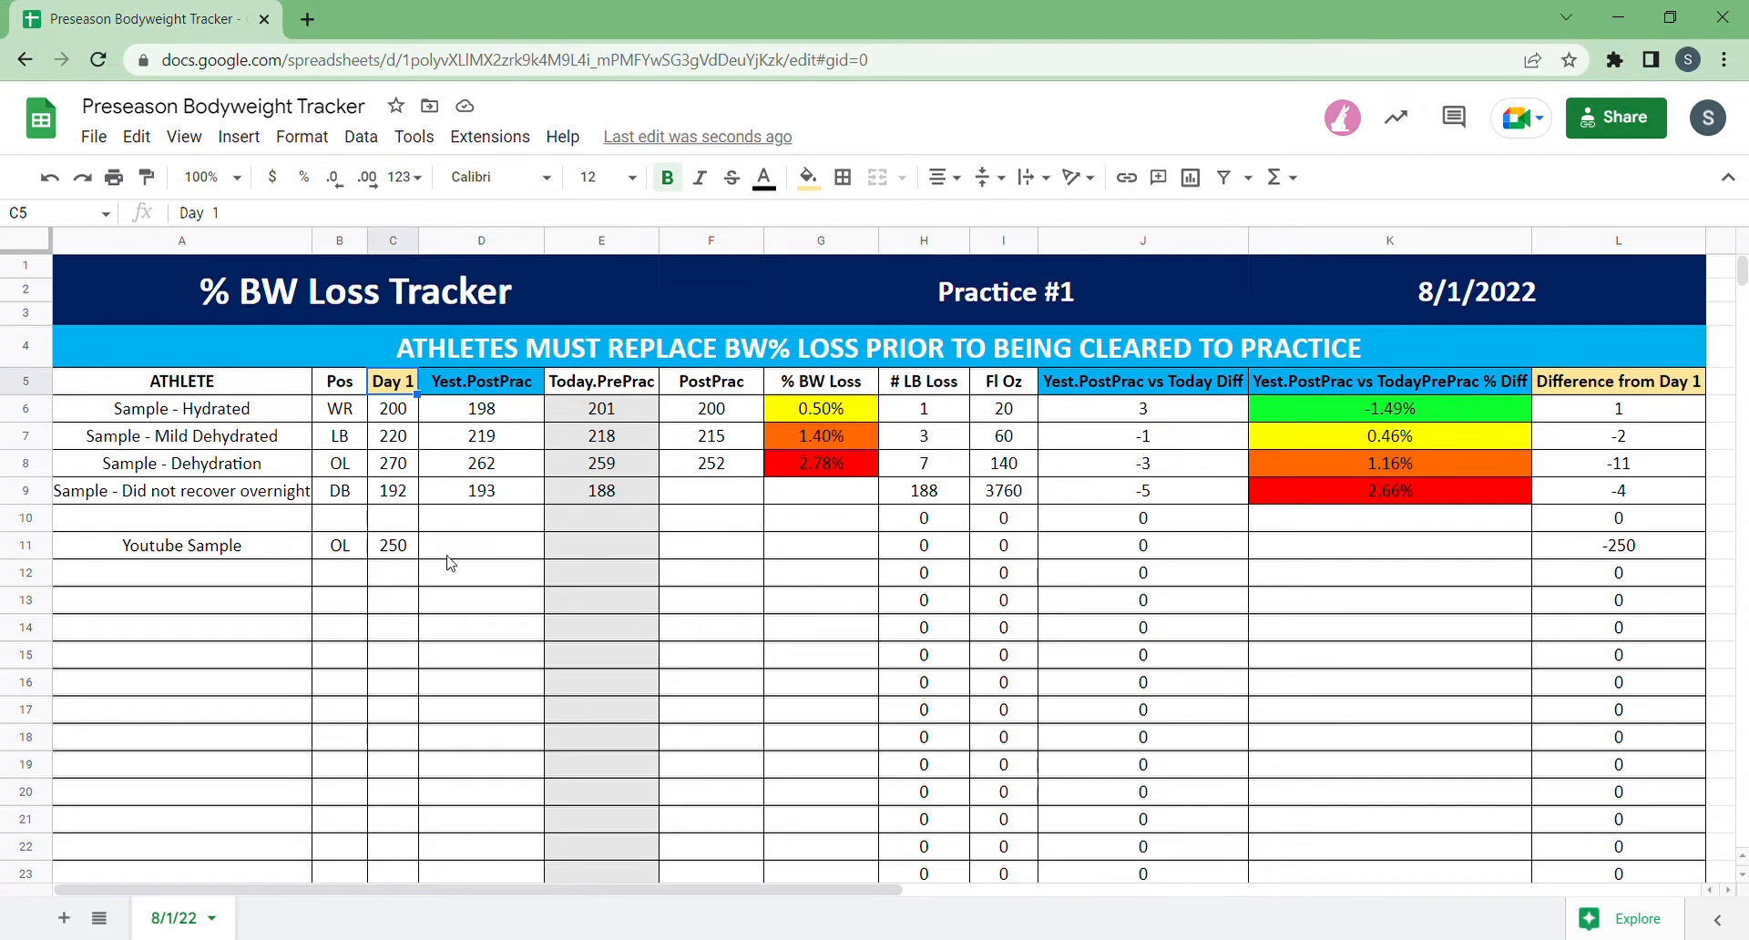
- Enter 248 as today's pre-practice weight and 244 as the post-practice weight for the Youtube Sample athlete
left_click(588, 547)
type("248")
key("Tab")
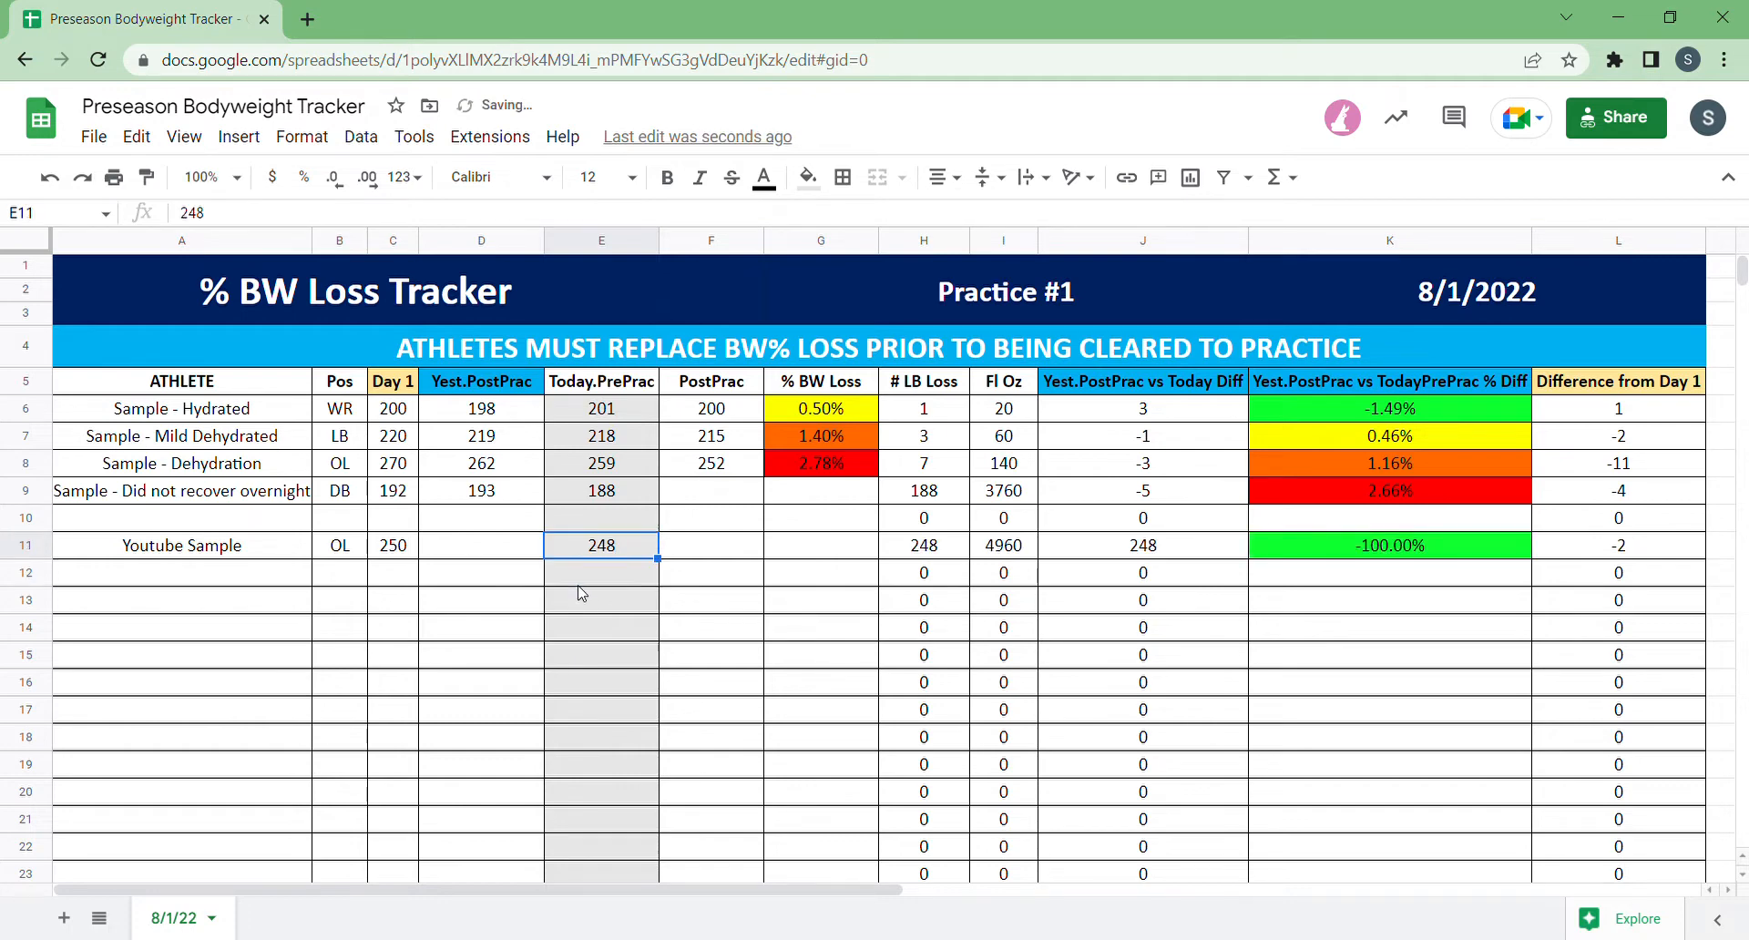
type("244")
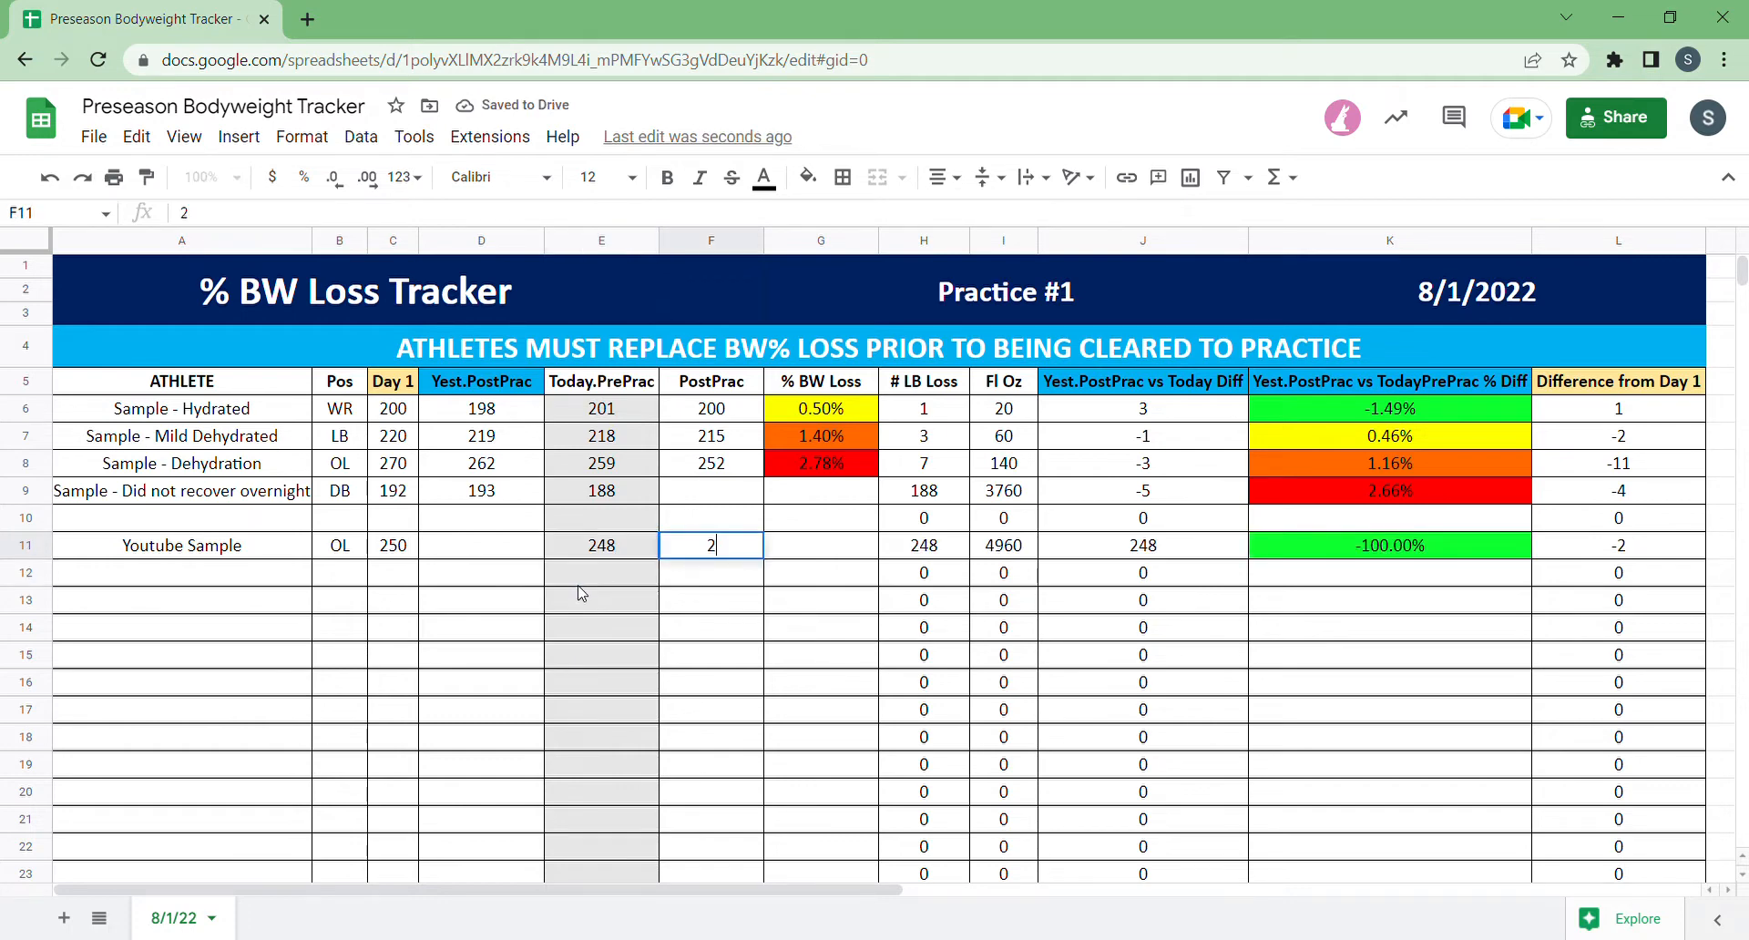
key("Tab")
key("Tab")
key("Tab")
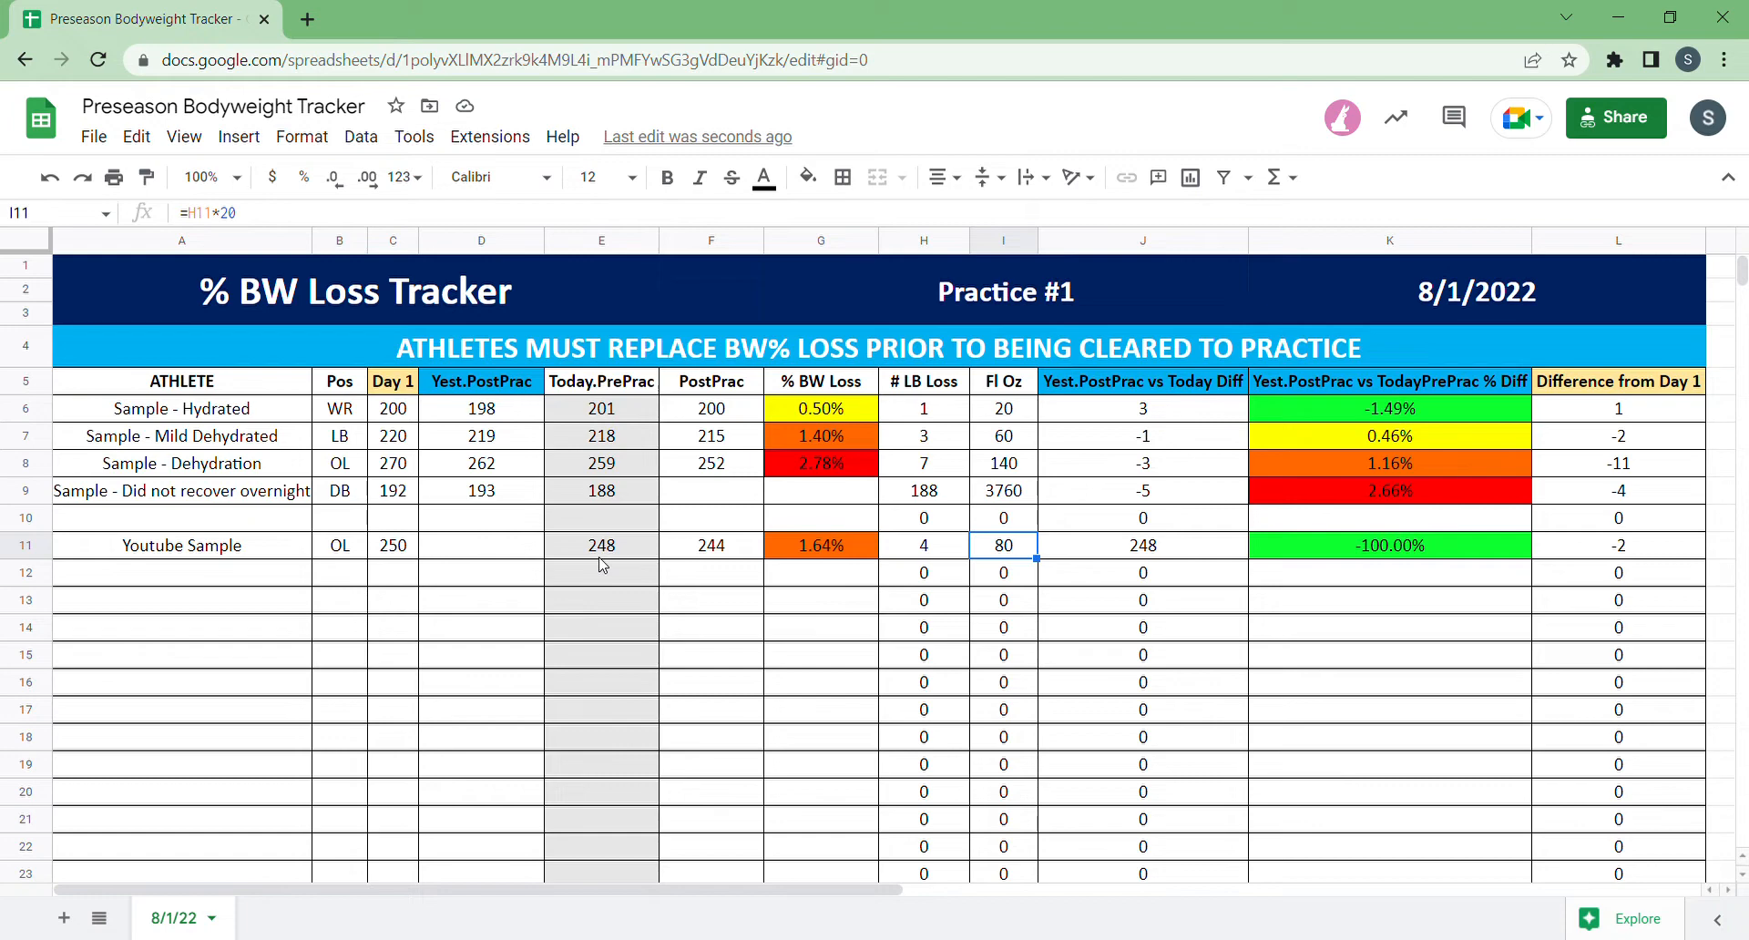
- Examine the pre-practice, post-practice and loss values for the Sample - Hydrated and Sample - Mild Dehydrated athletes
left_click(612, 415)
key("Right")
key("Right")
key("Right")
key("Left")
key("Left")
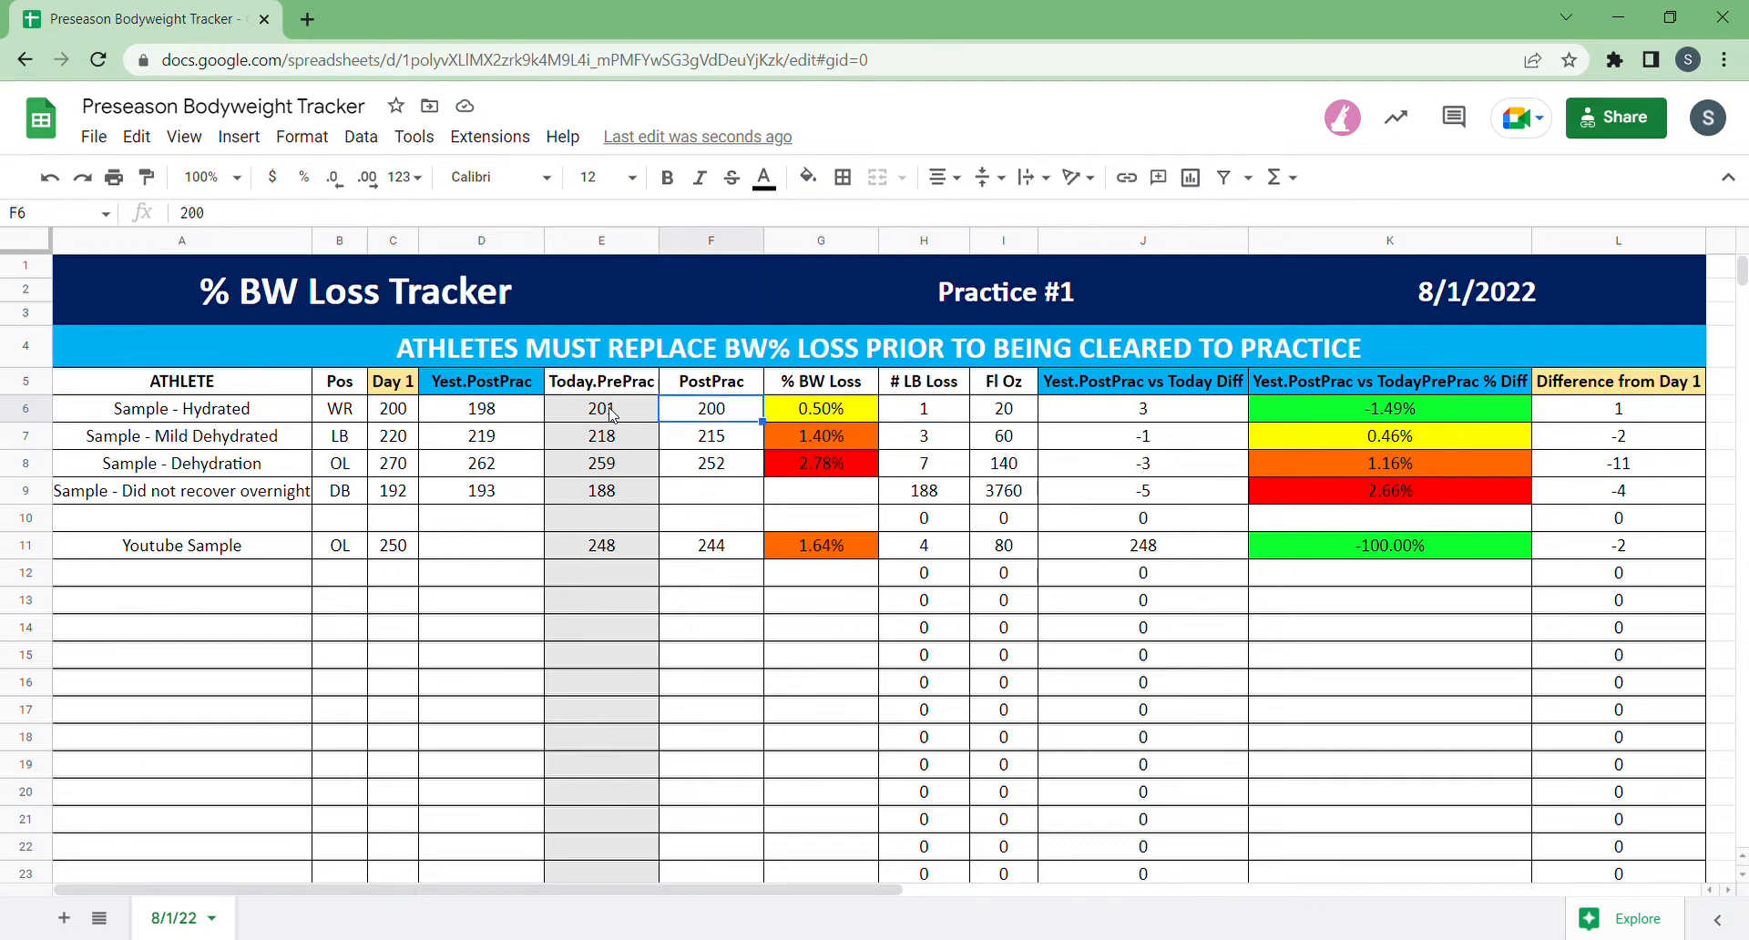
key("Down")
key("Left")
key("Right")
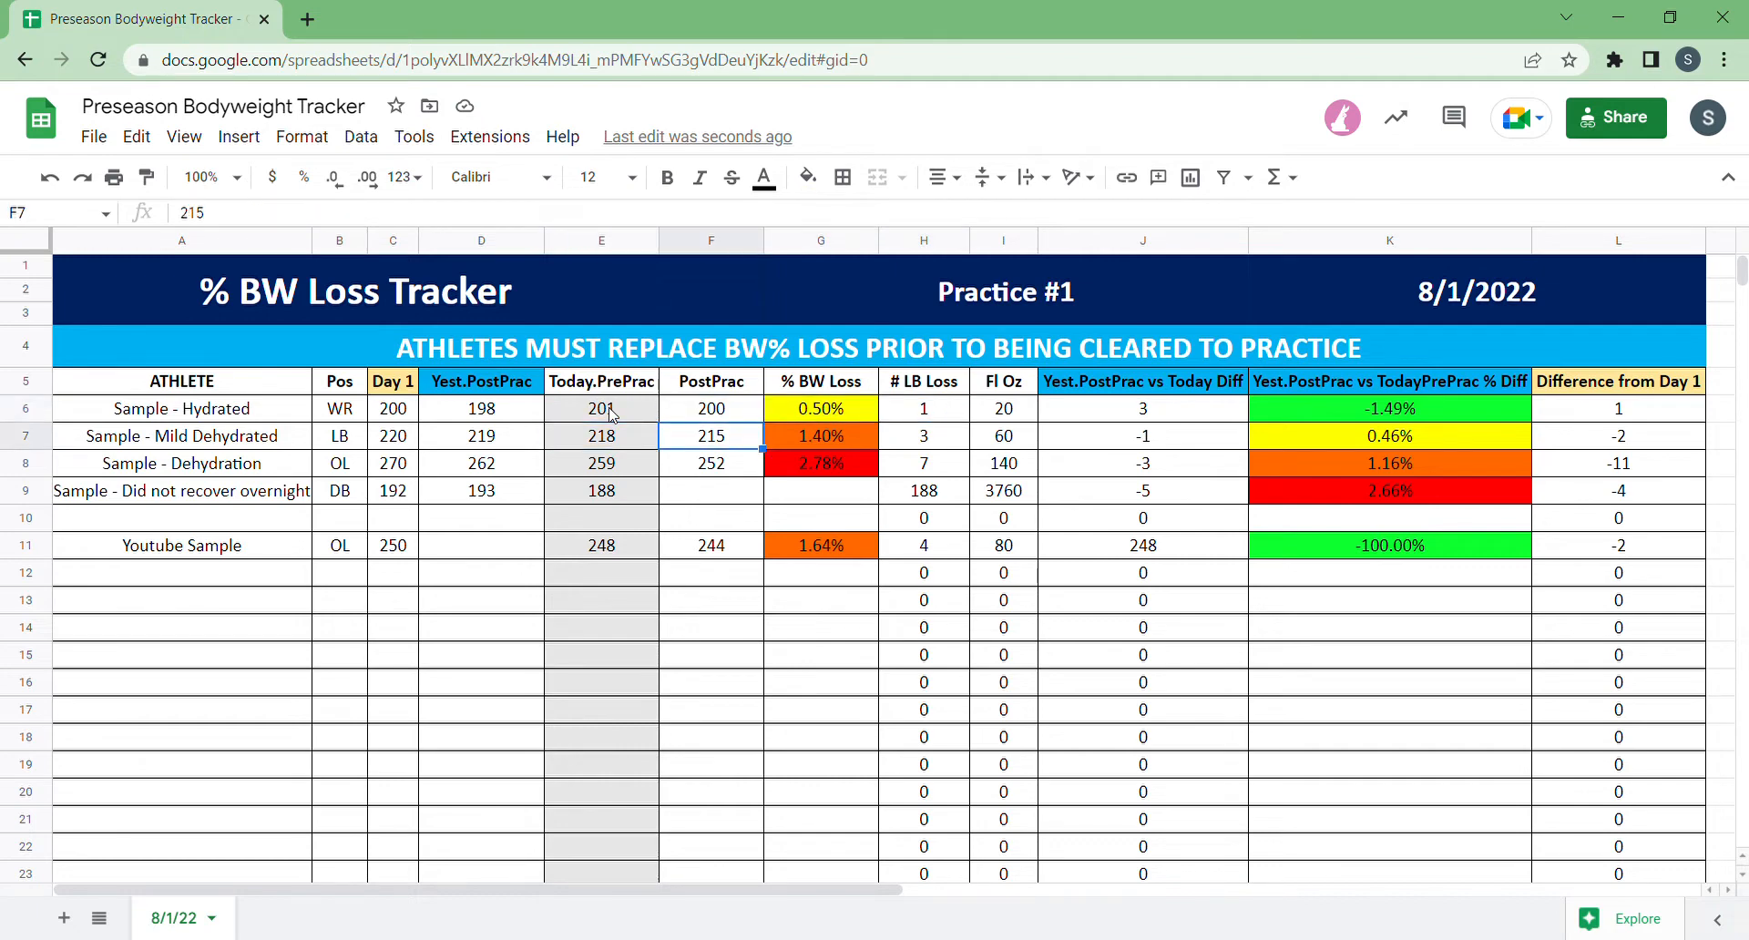
key("Right")
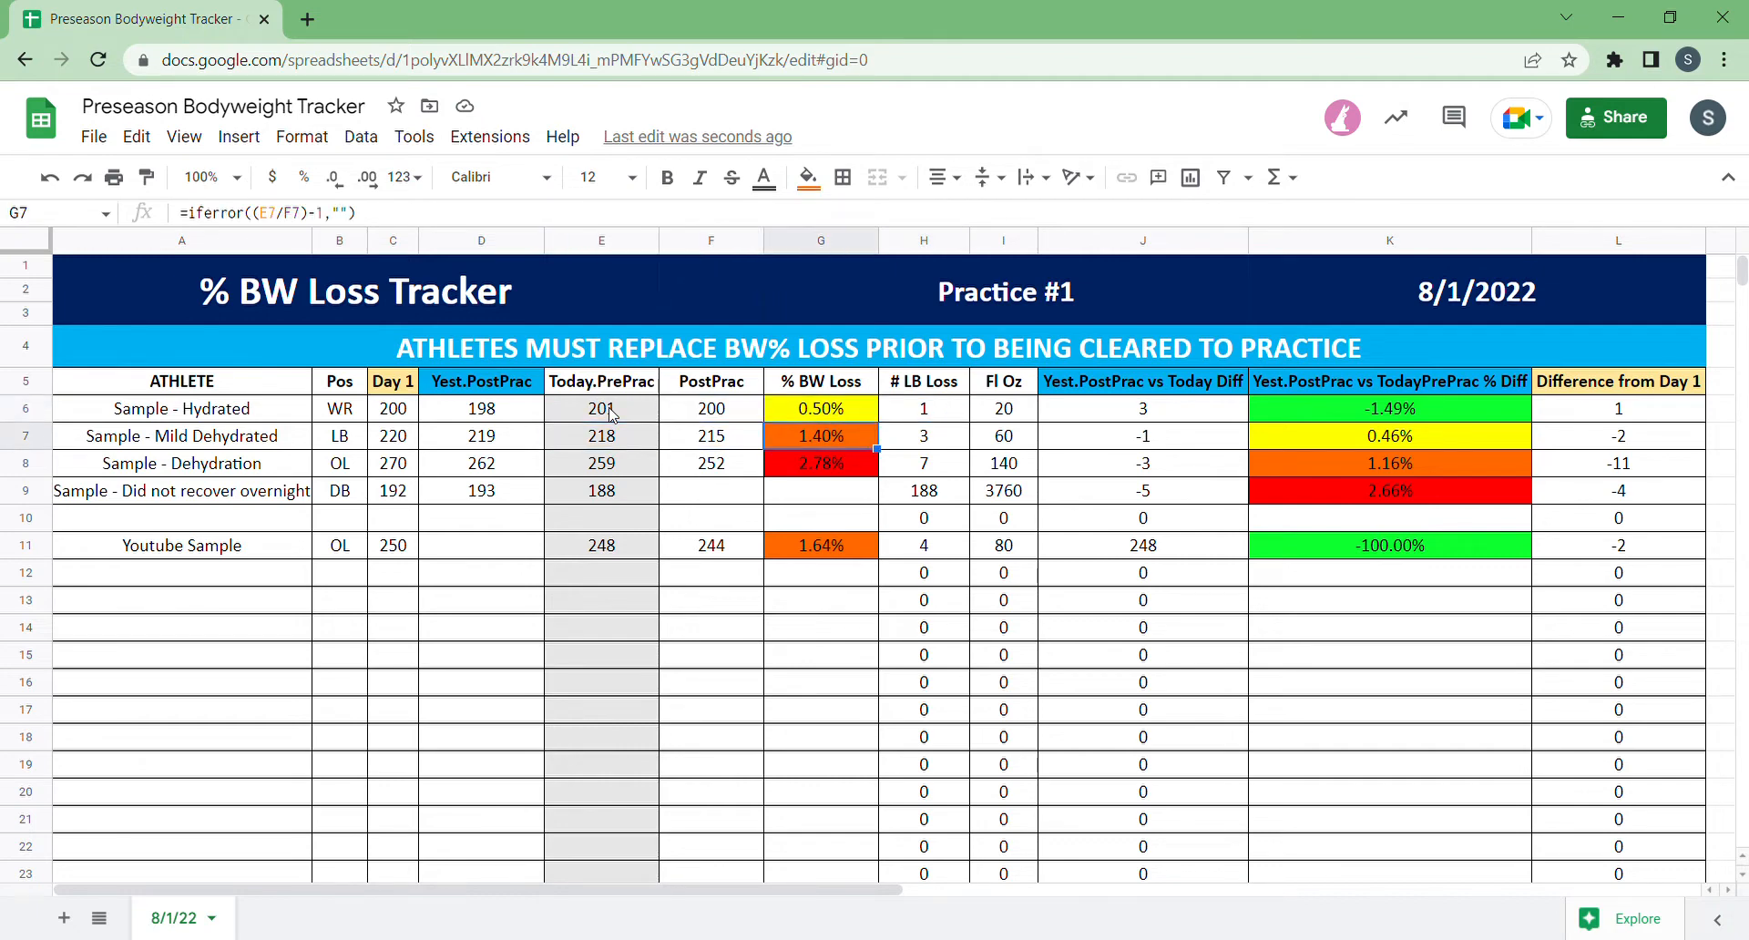
key("Right")
key("Right")
key("Left")
key("Left")
key("Left")
key("Left")
- Compare the pre- and post-practice weights with the % BW Loss values across the first three sample athletes
key("Down")
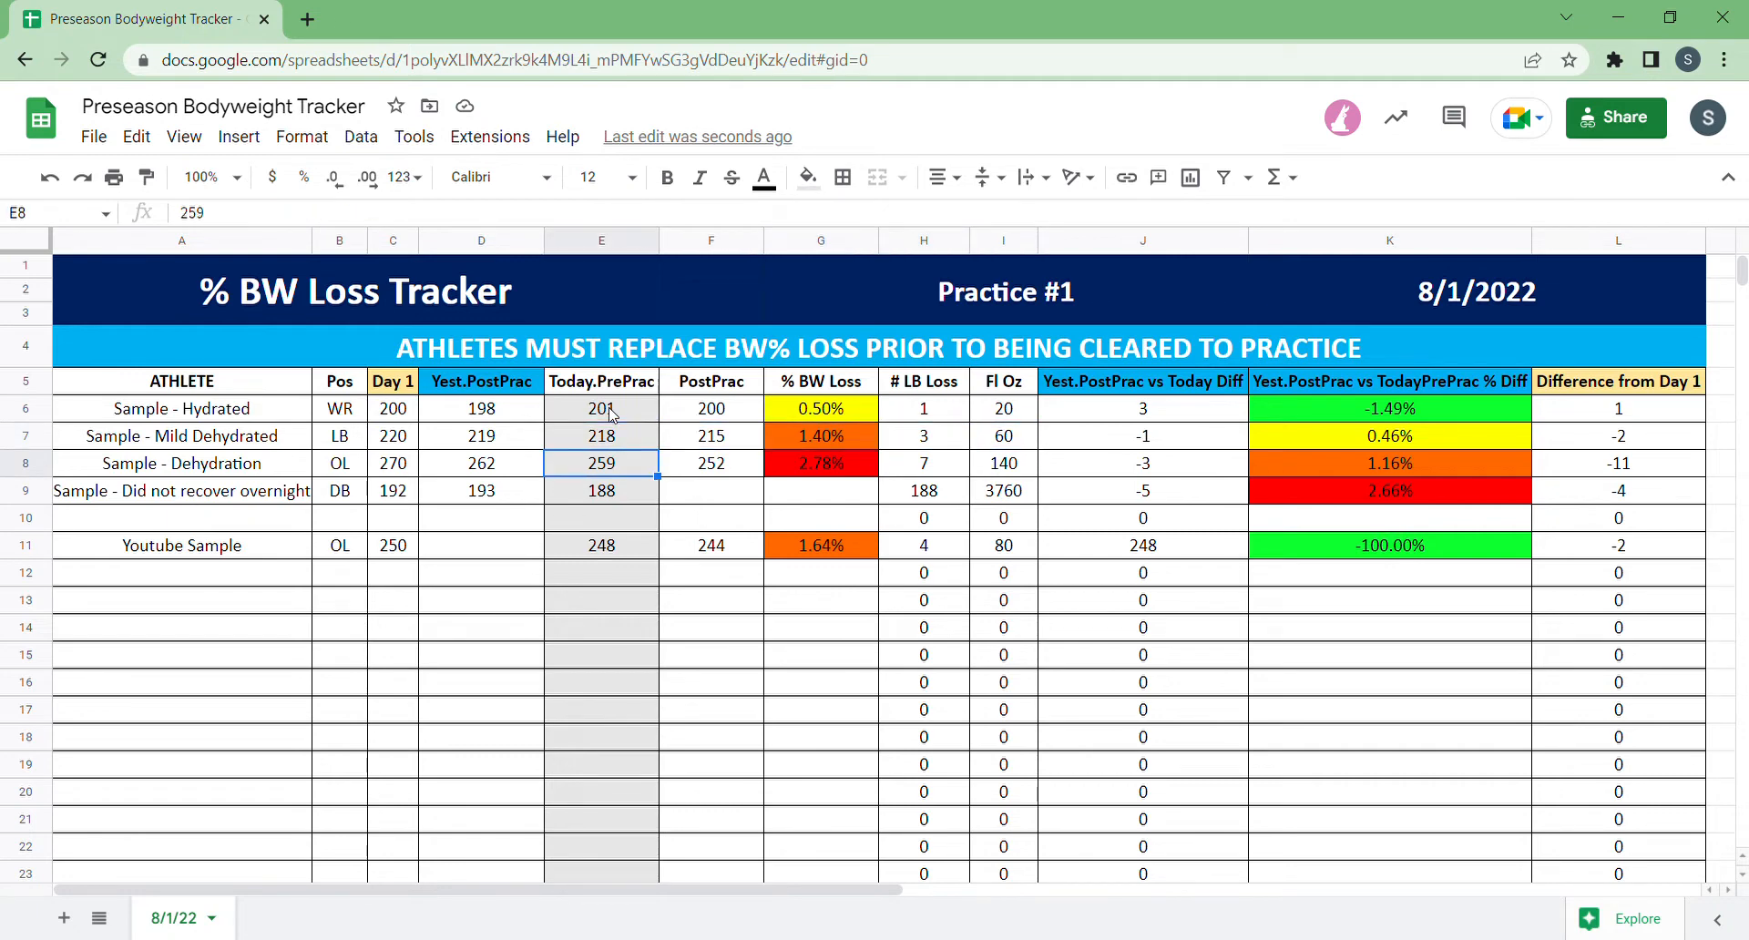
key("Right")
key("Right")
key("Up")
key("Up")
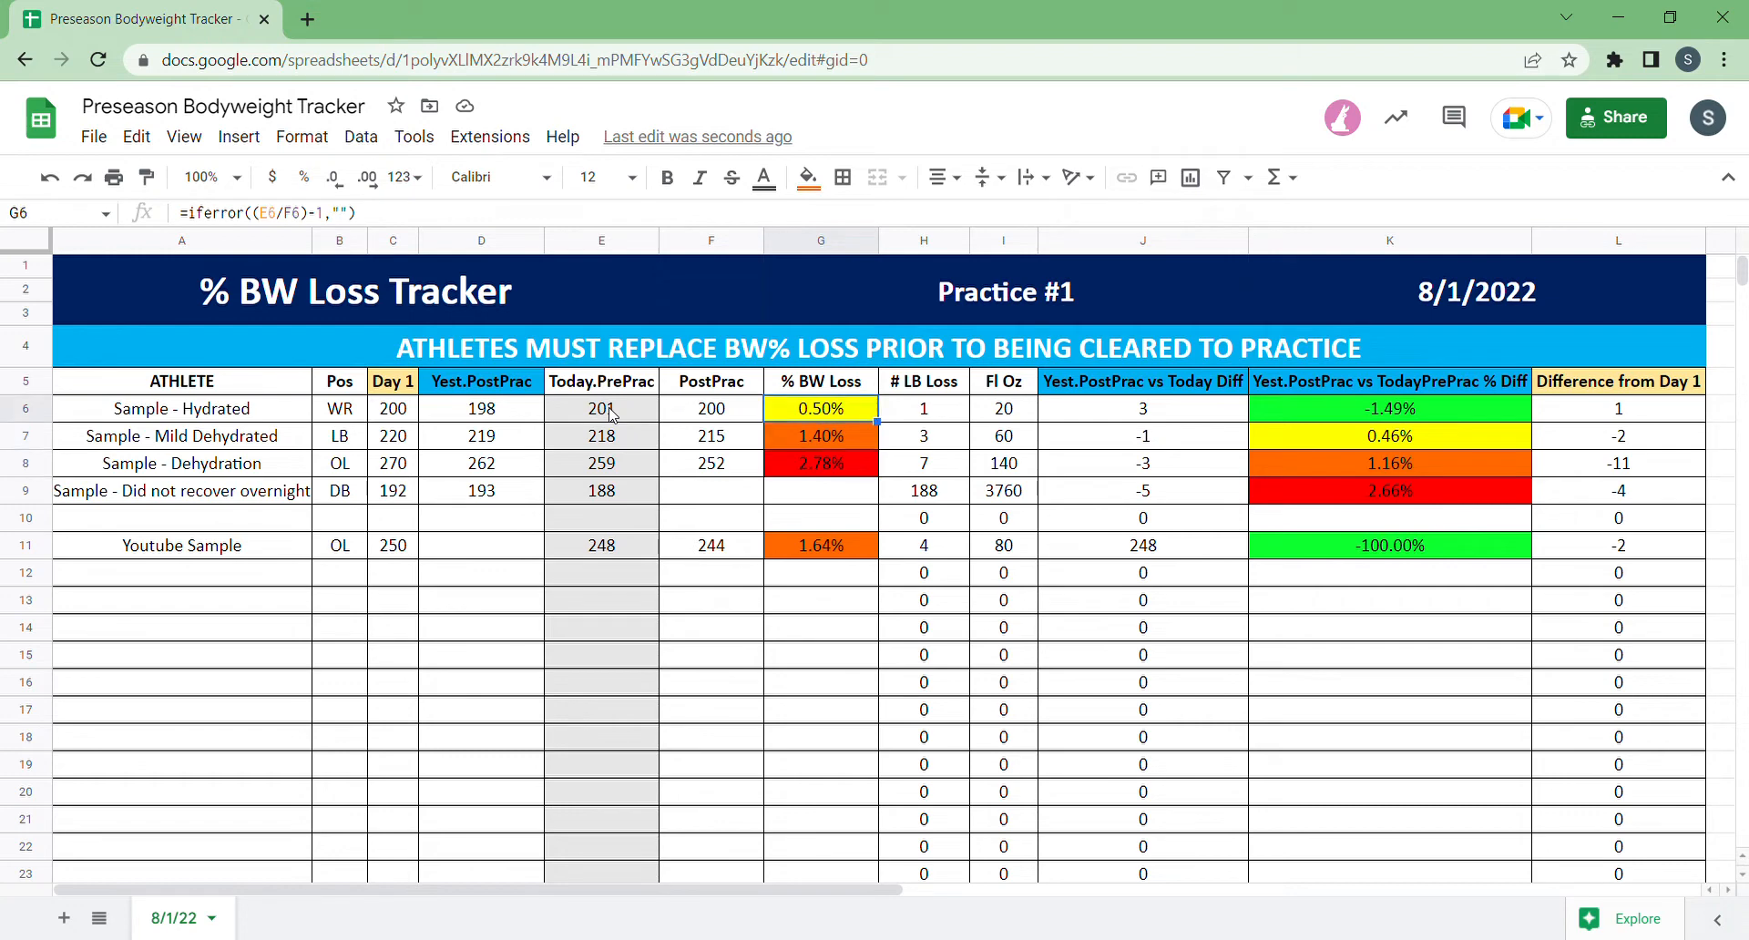
key("Left")
key("Right")
key("Left")
key("Left")
key("Right")
key("Left")
key("Down")
key("Right")
key("Left")
key("Down")
key("Right")
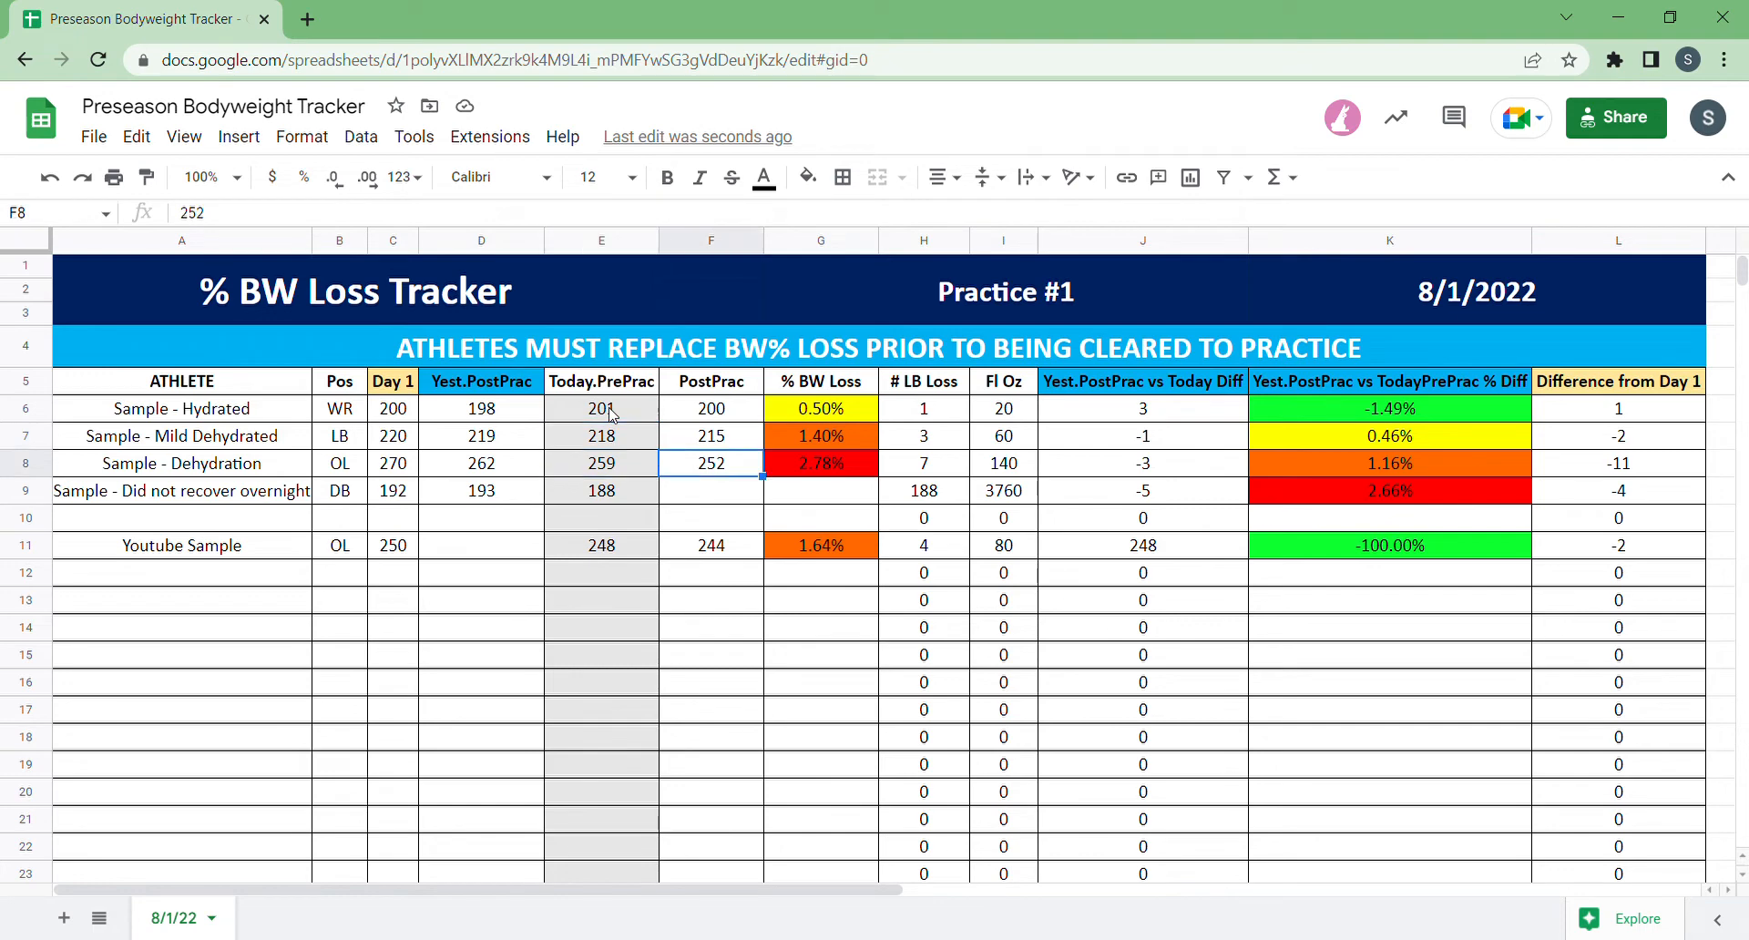
- Review the Fl Oz column to see how much fluid each sample athlete must replace
key("Right")
key("Right")
key("Right")
key("Down")
key("Down")
key("Up")
key("Up")
key("Up")
key("Up")
key("Up")
key("Down")
key("Down")
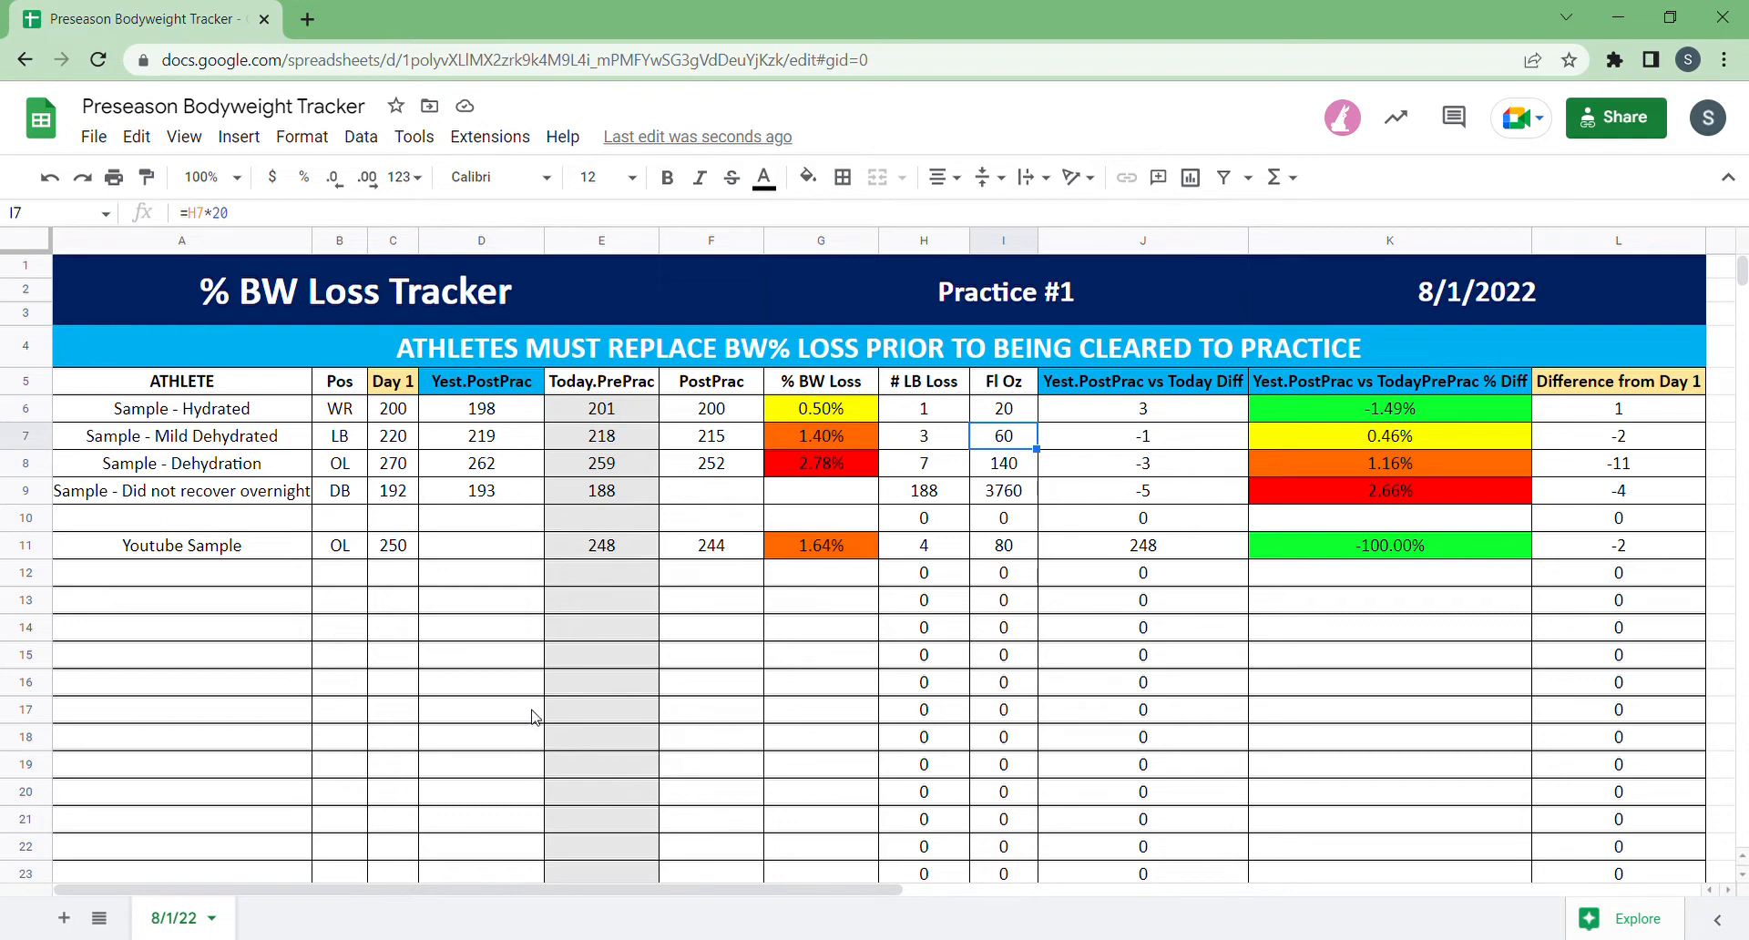
- Duplicate the 8/1/22 sheet and rename the copy 8/2/22
right_click(196, 922)
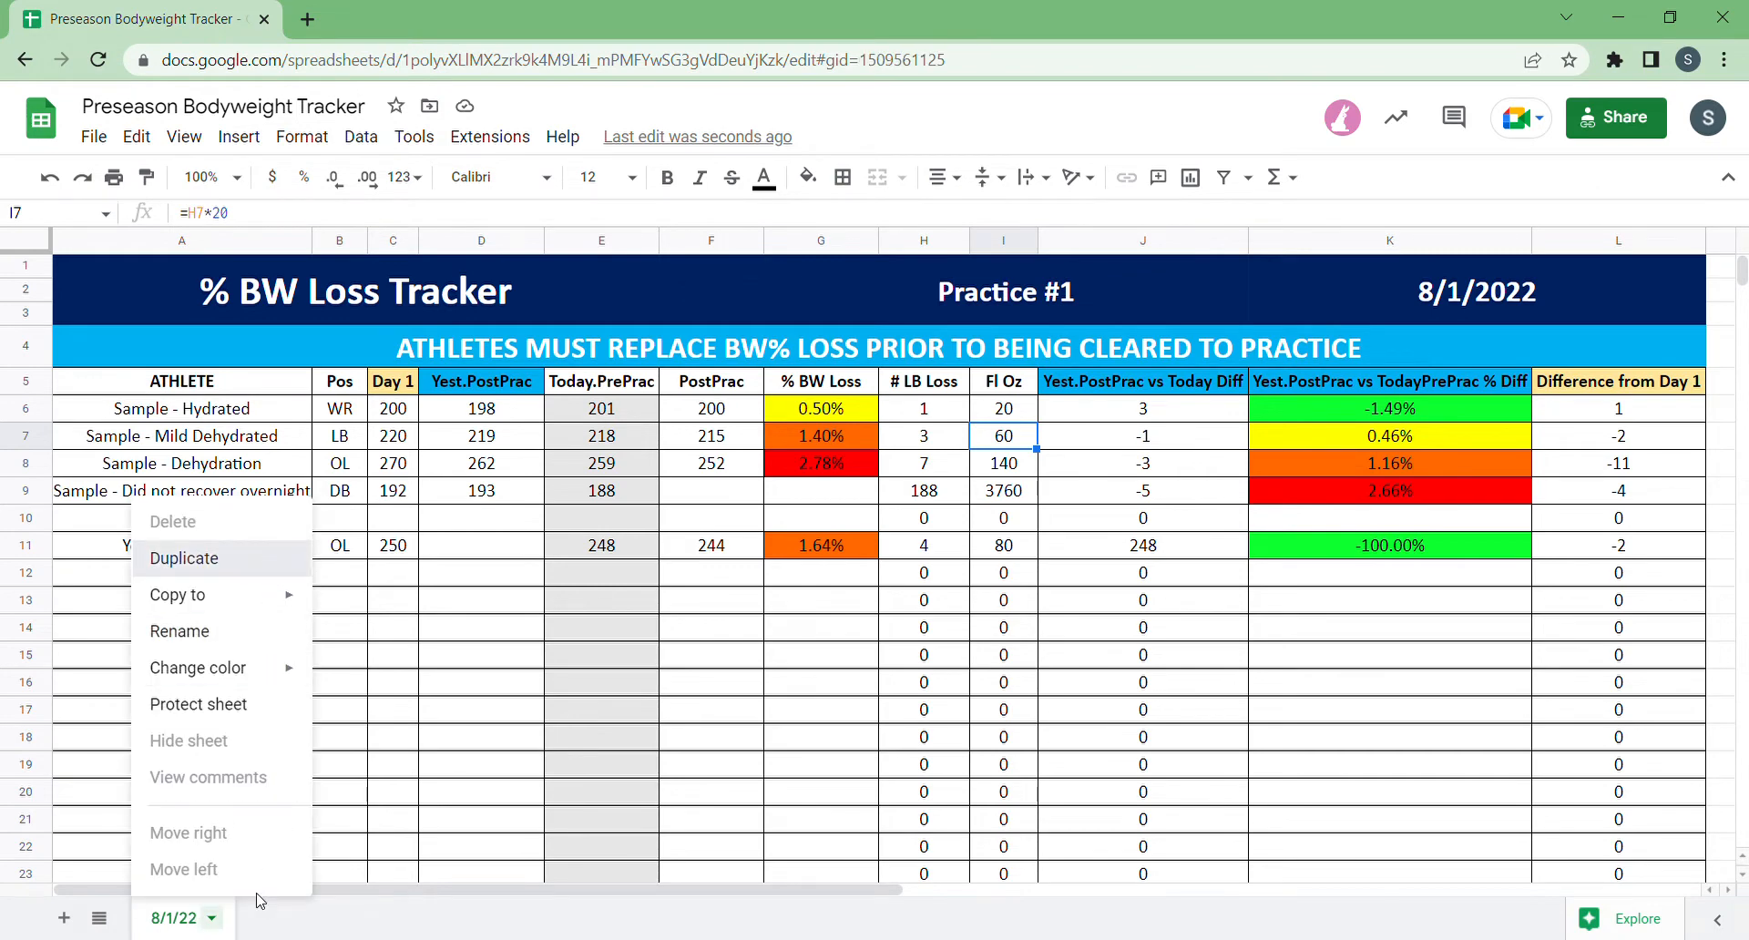
double_click(285, 927)
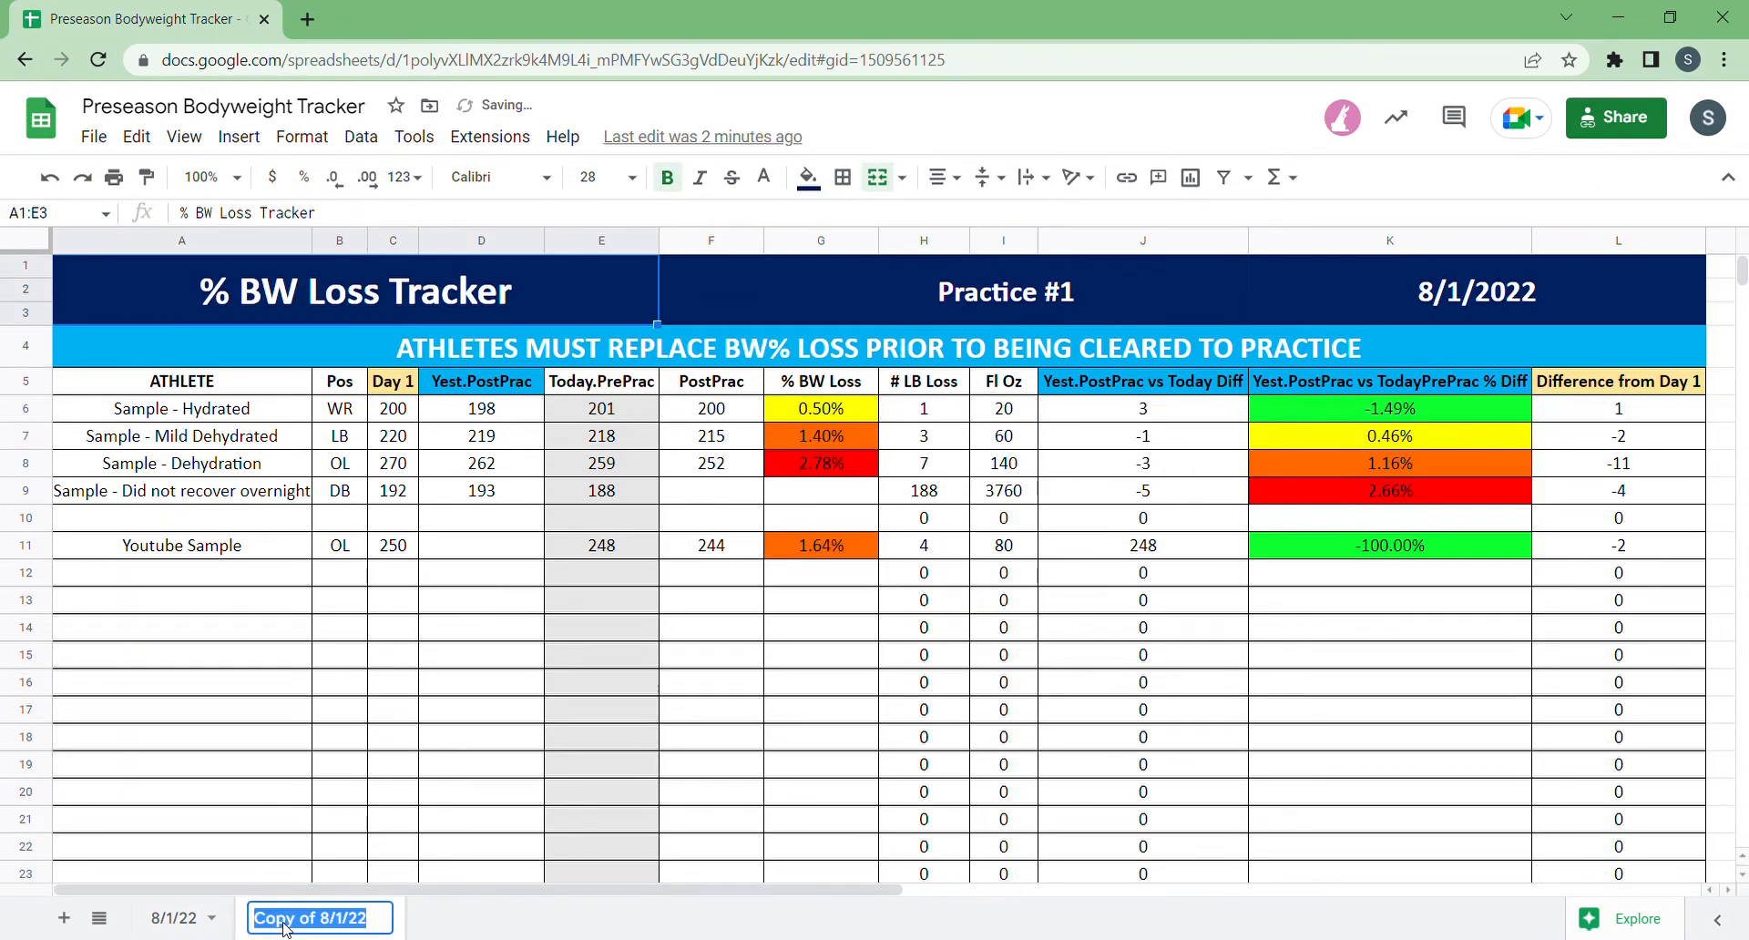
type("8/2/22")
key("Return")
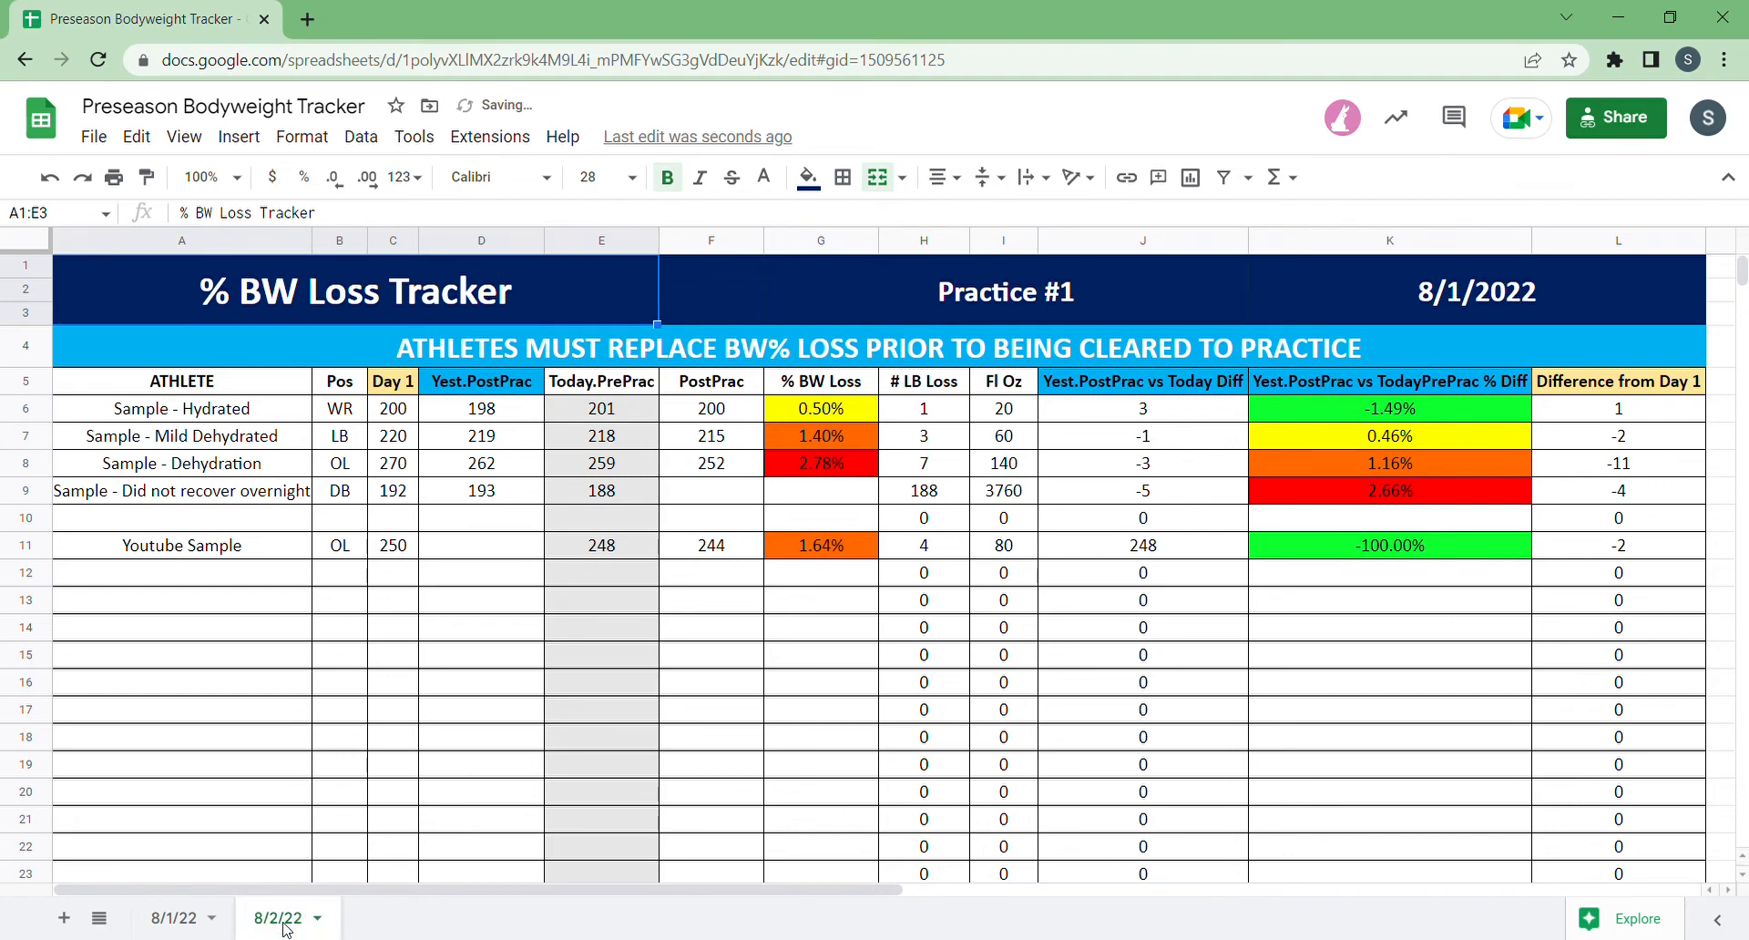
- Update the new sheet's header to Practice #2 and its date to 8/2/2022
double_click(1090, 282)
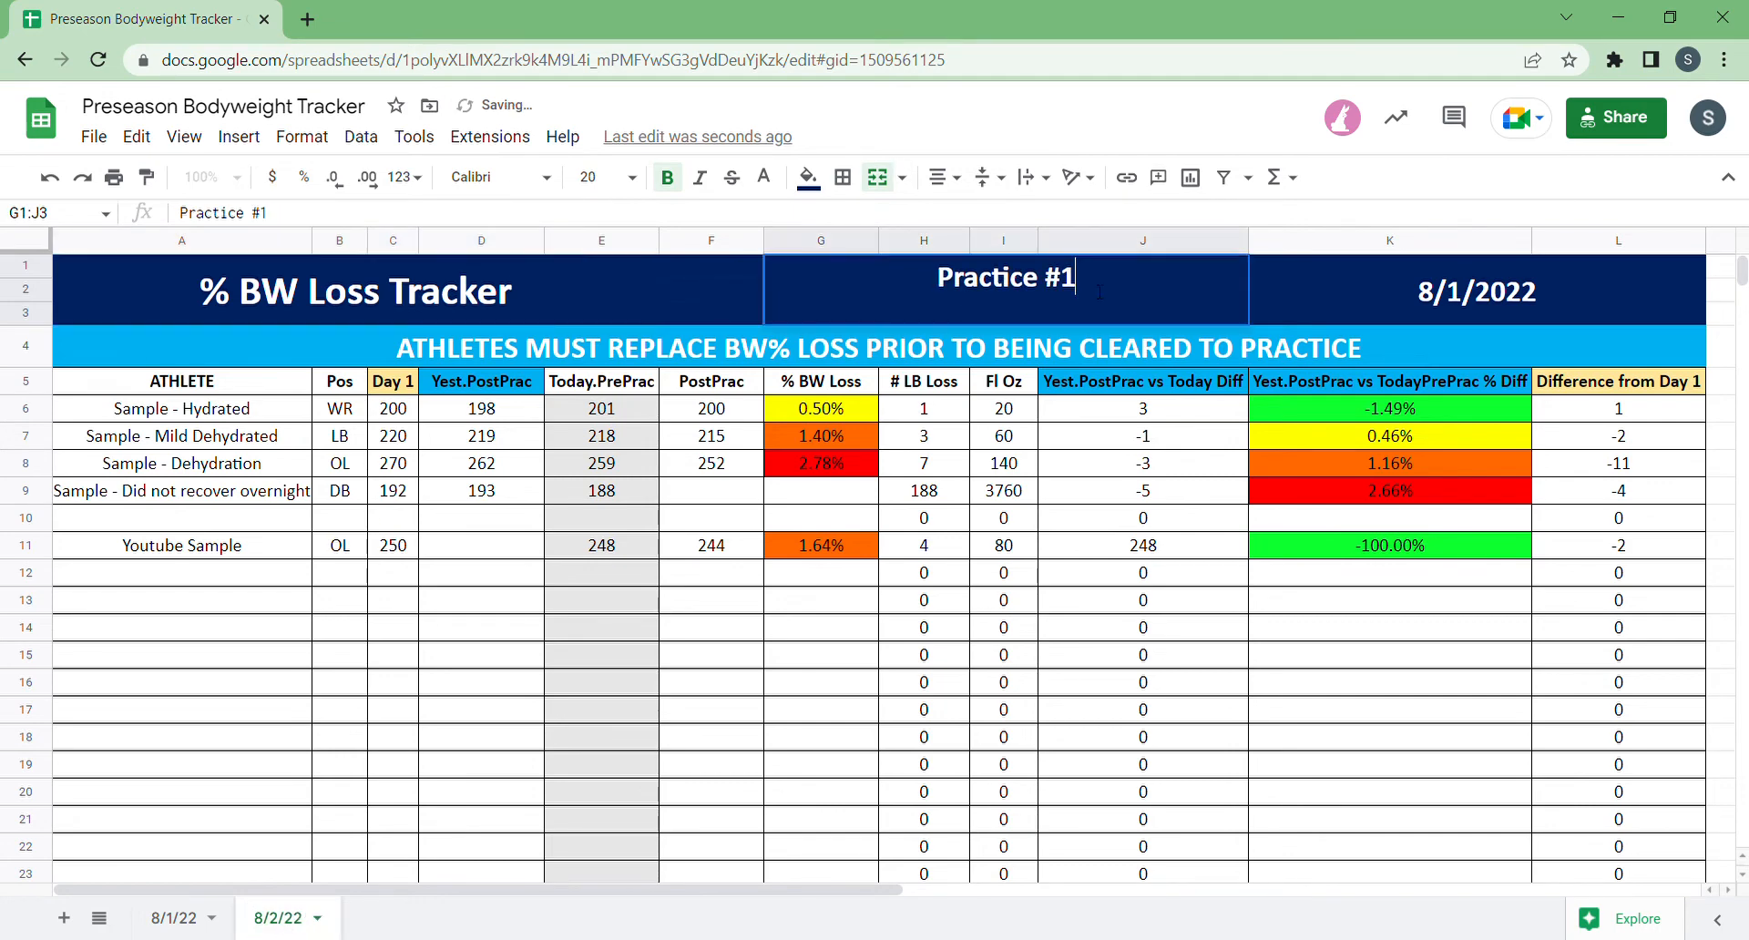
key("BackSpace")
type("2")
double_click(1467, 283)
key("BackSpace")
type("2")
- Copy the PostPrac weights in F6:F11 into the Yest.PostPrac column starting at D6
left_click_drag(696, 405, 706, 542)
key("ctrl+c")
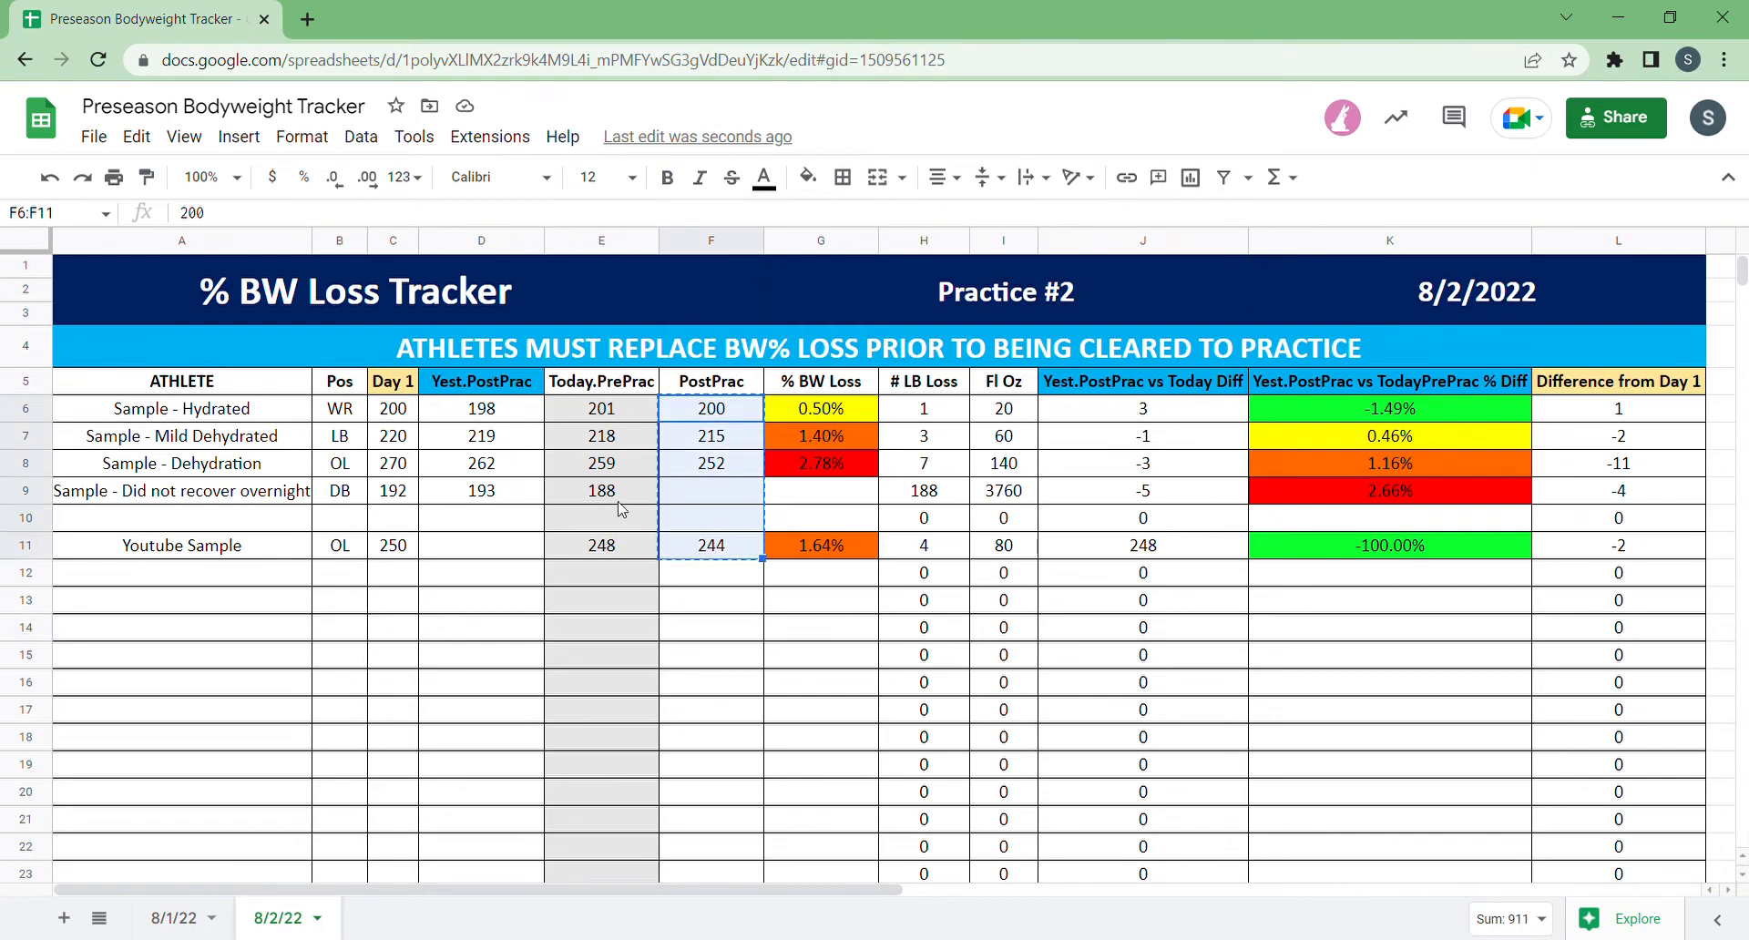
left_click(501, 419)
key("ctrl+v")
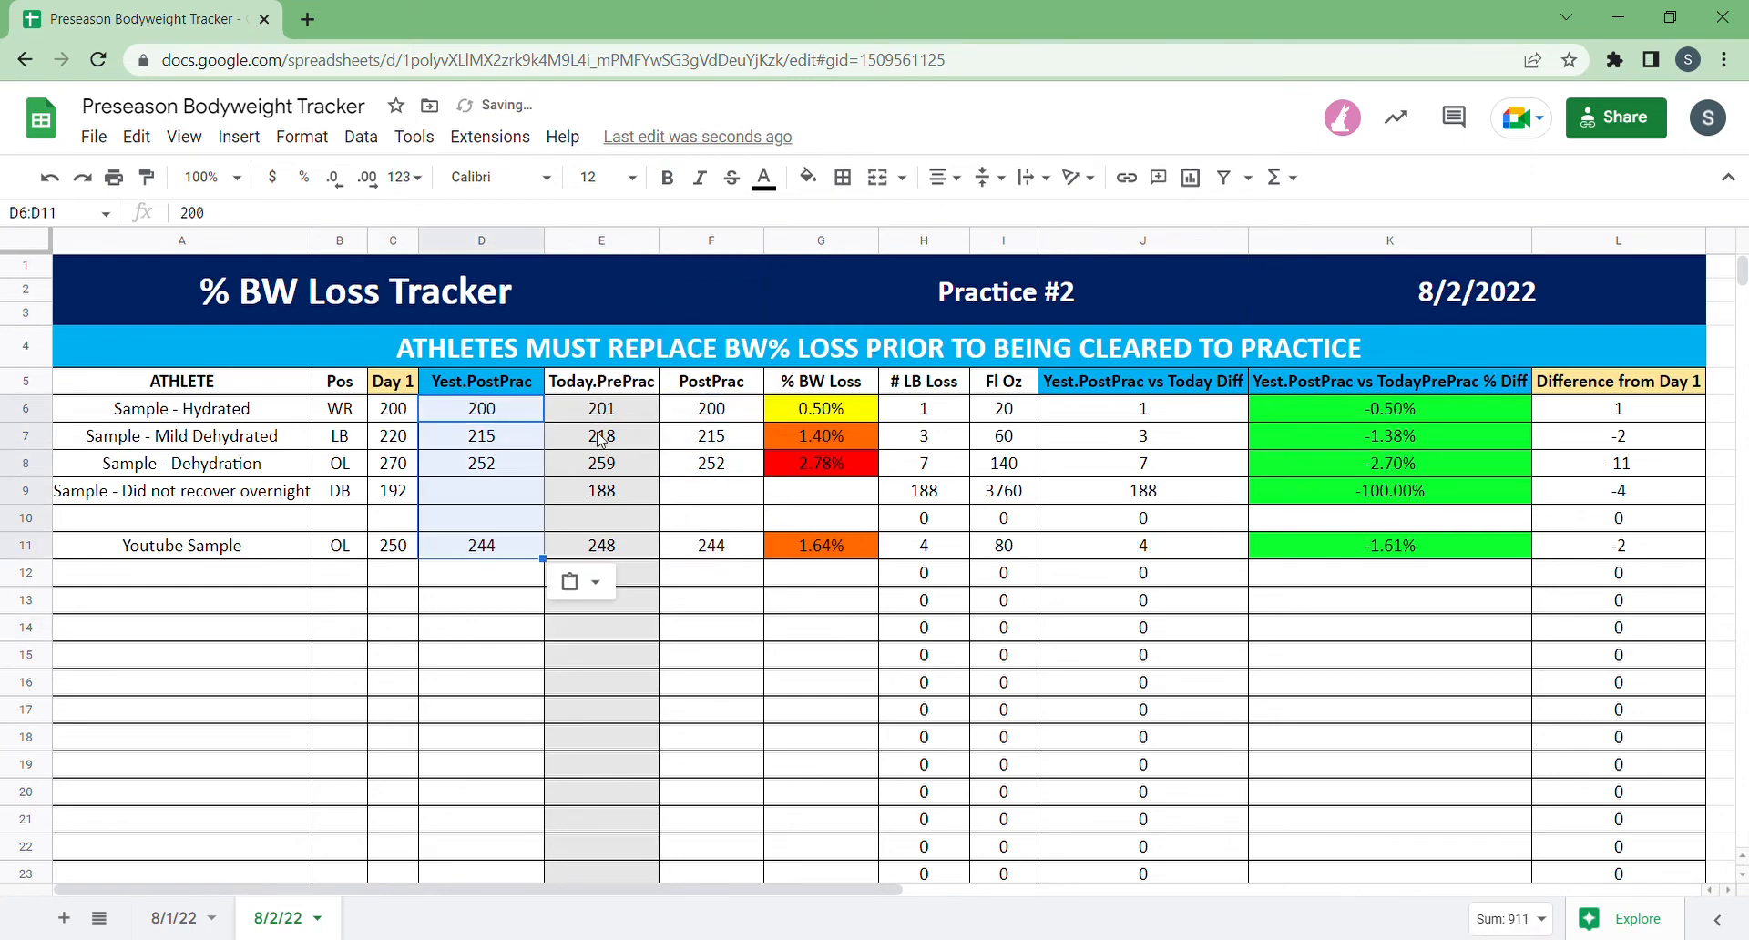
- Clear the copied Today.PrePrac and PostPrac weights in E6:F11
left_click_drag(683, 416, 619, 553)
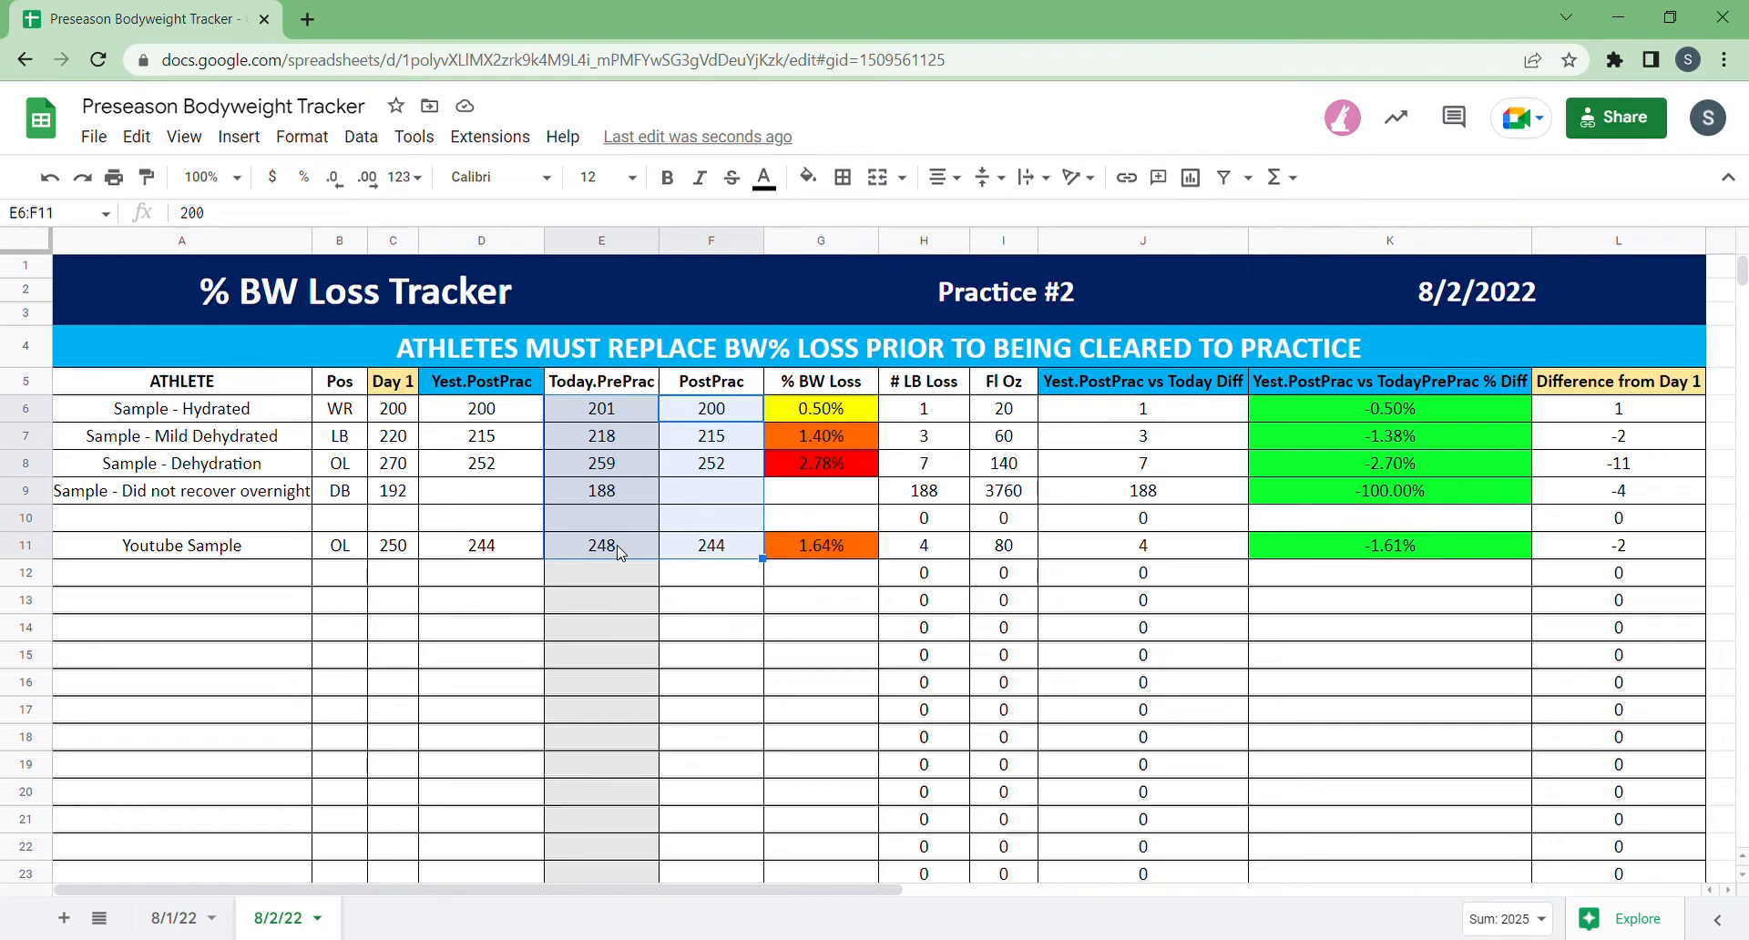
key("Delete")
left_click(616, 545)
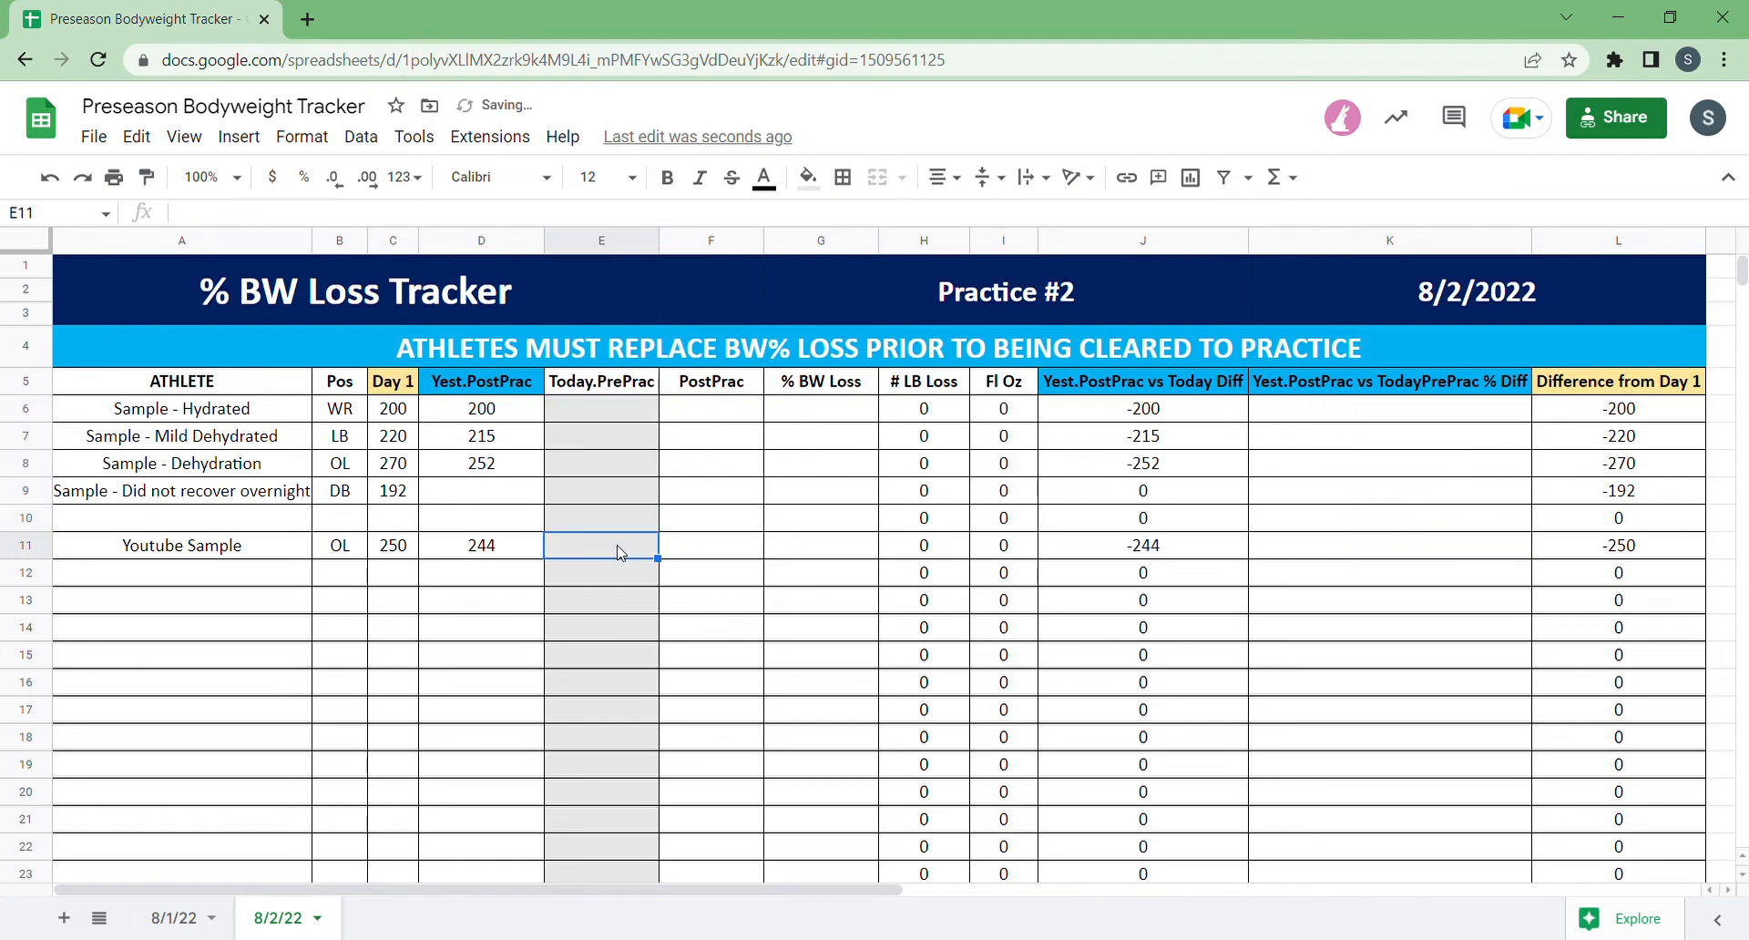
- Enter 201 as today's pre-practice weight for Sample - Hydrated and check its difference from yesterday's post-practice weight
left_click(595, 408)
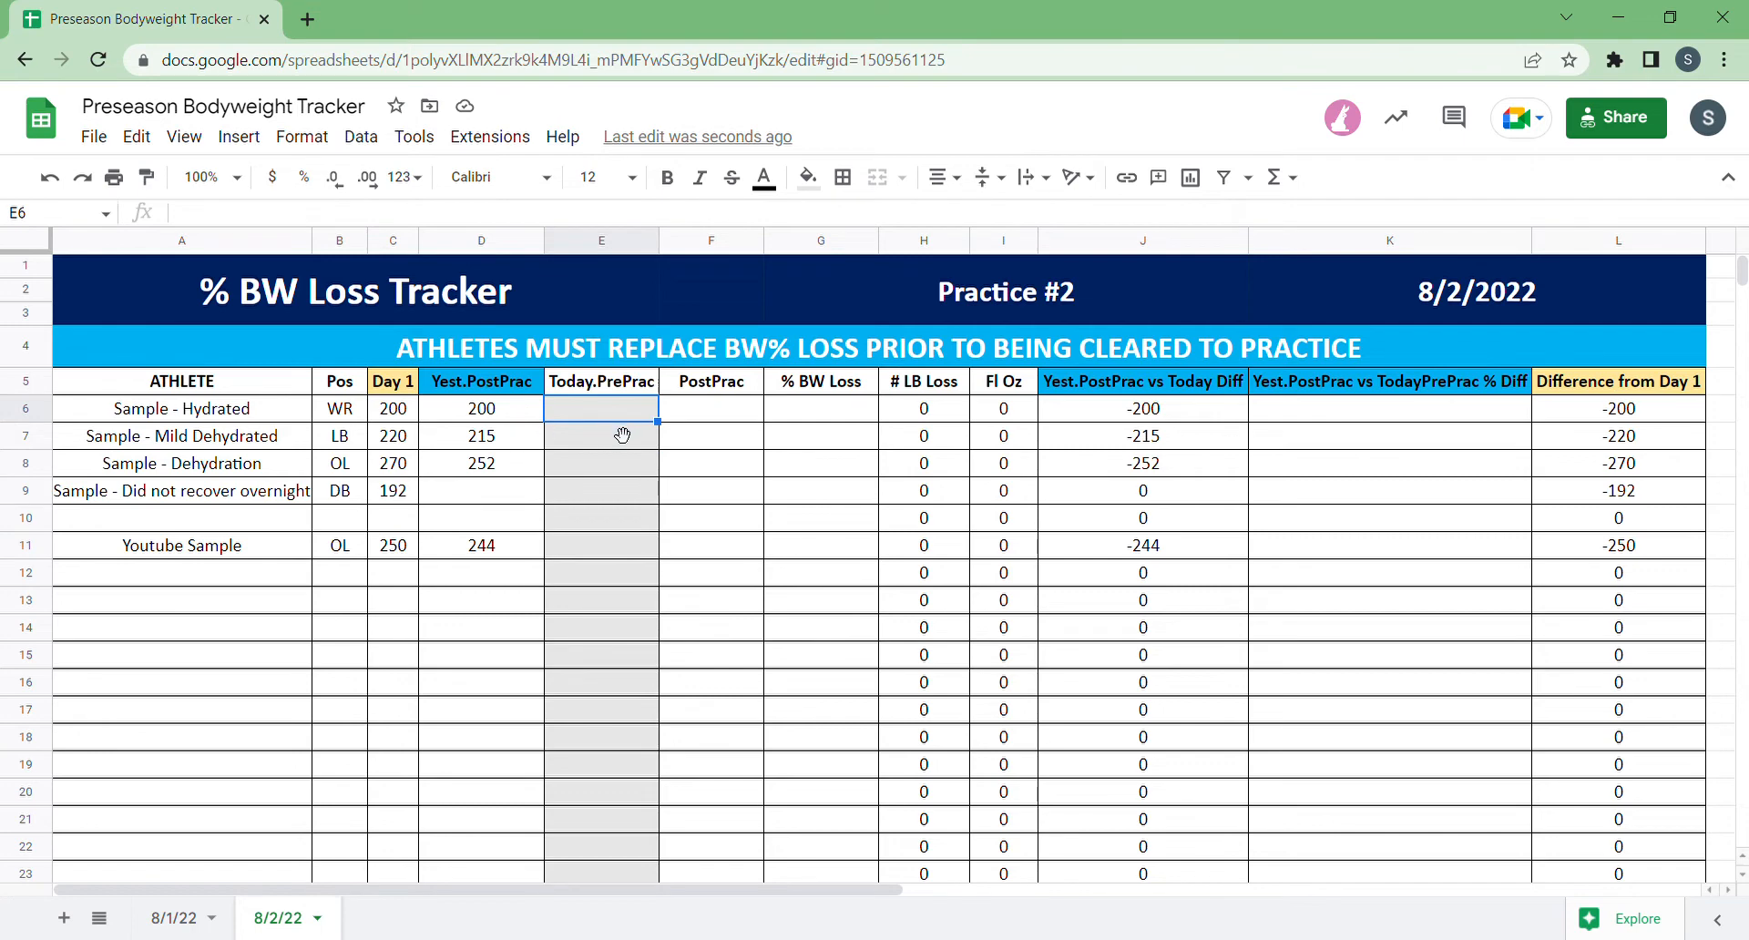
type("201")
key("Return")
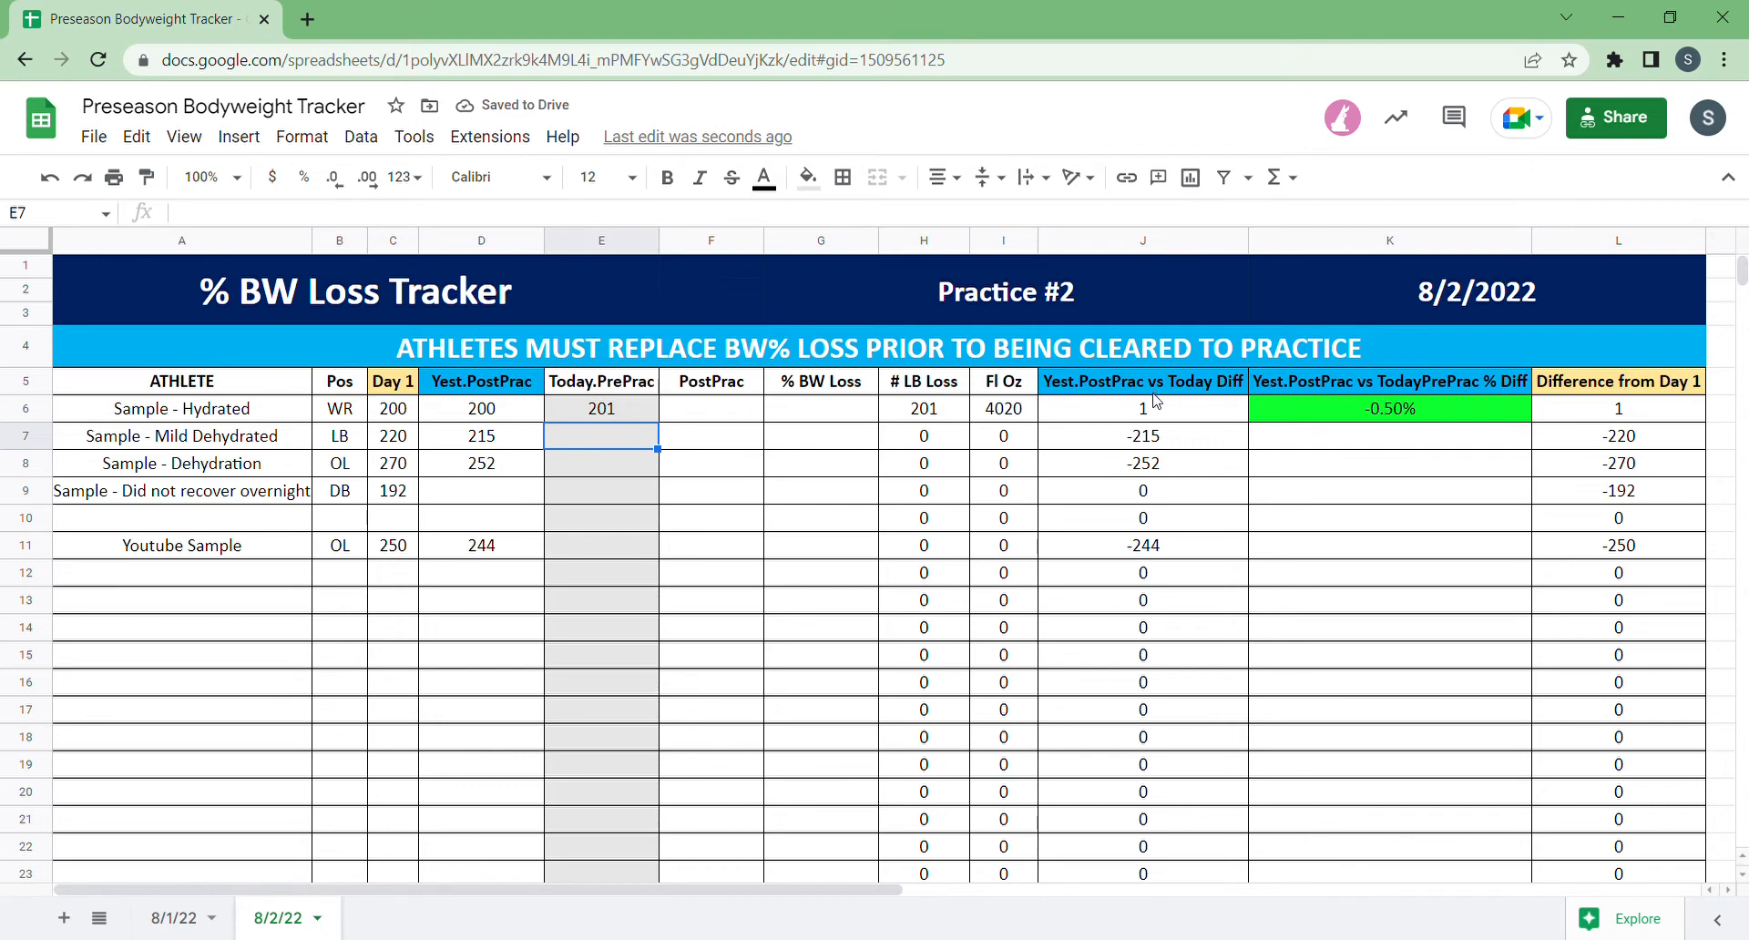
left_click(1292, 402)
left_click(1173, 413)
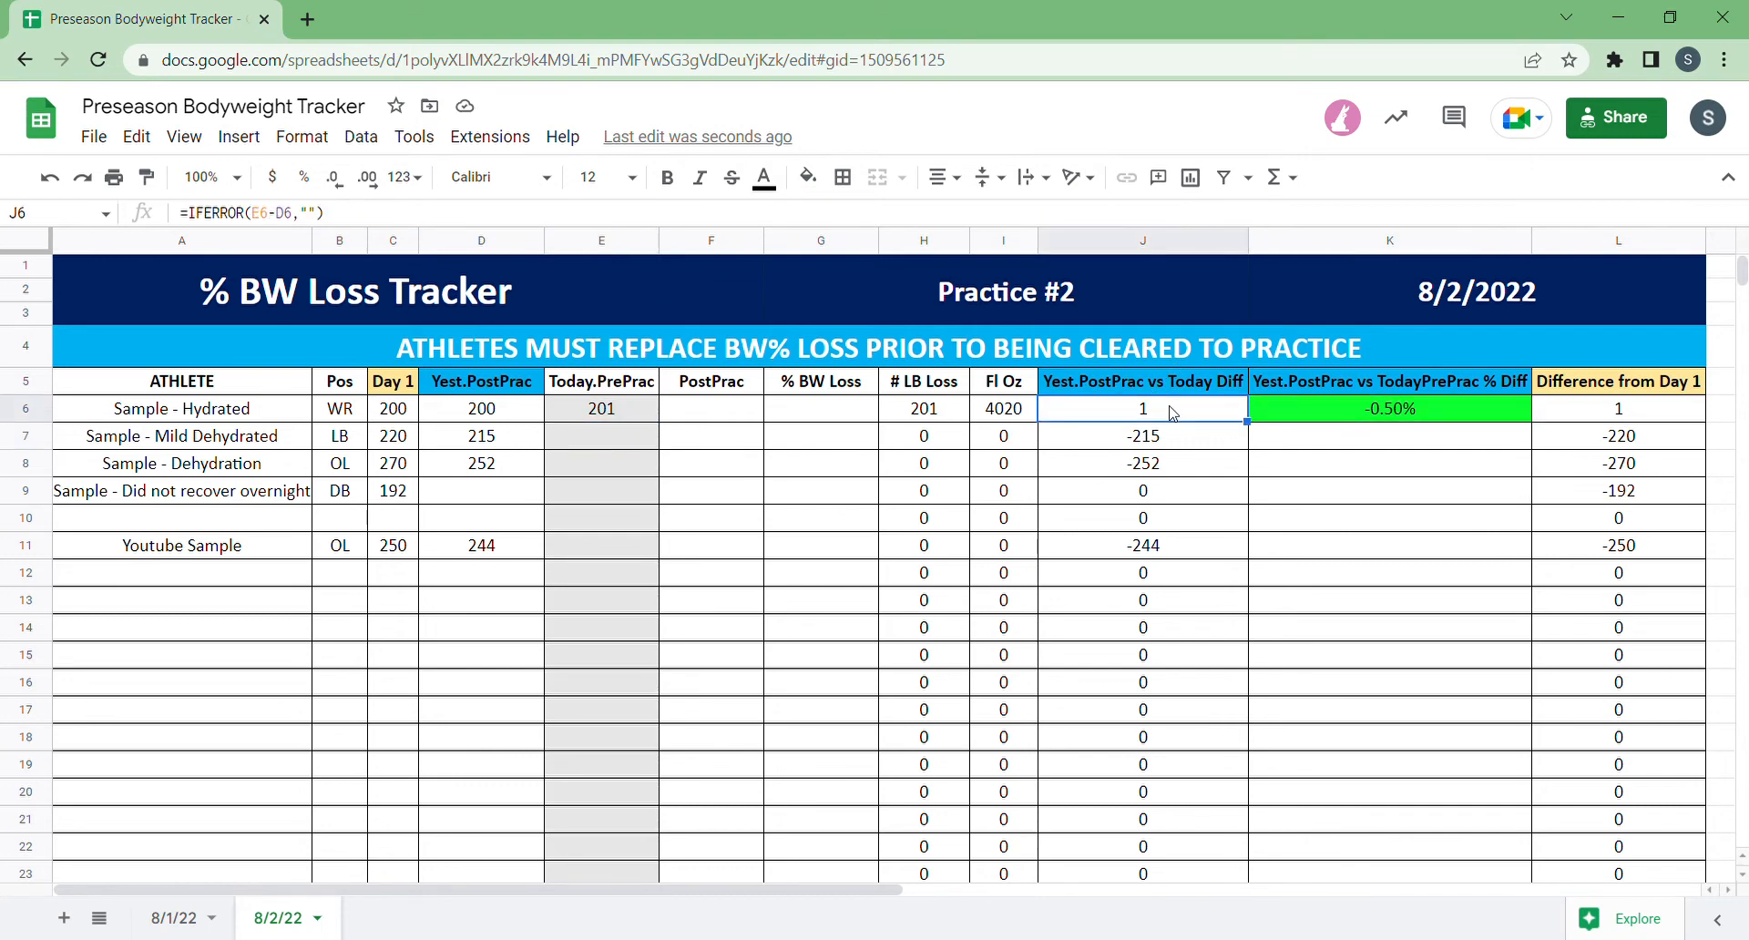
left_click(1266, 411)
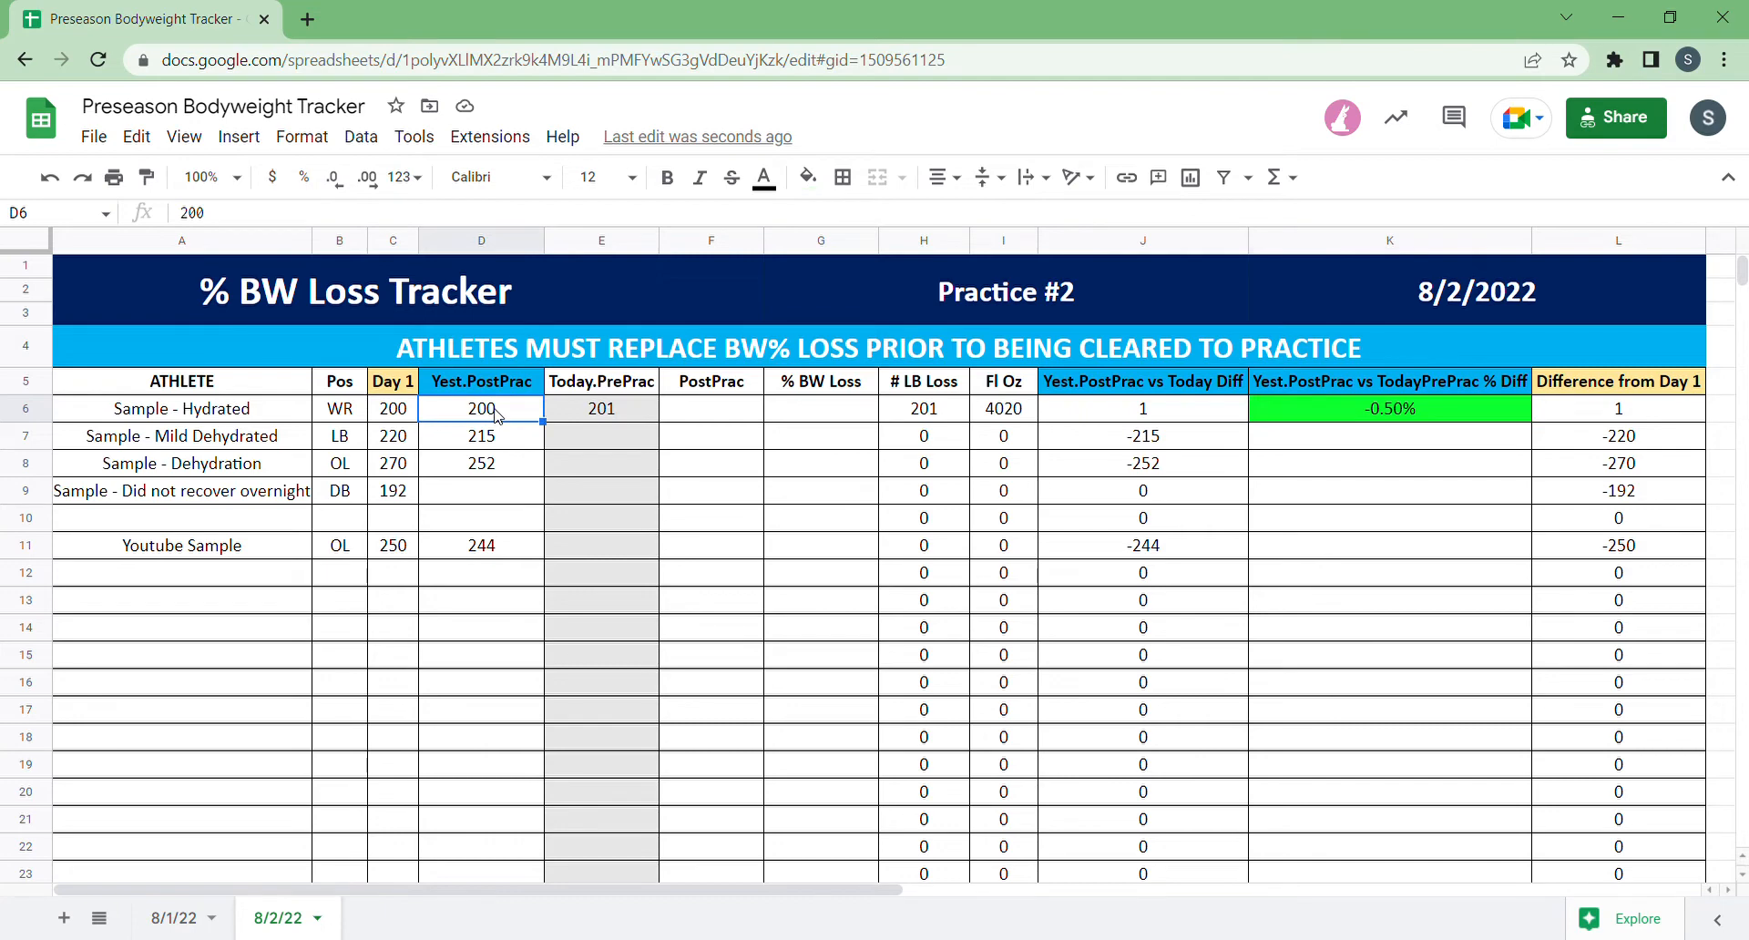
left_click(596, 415)
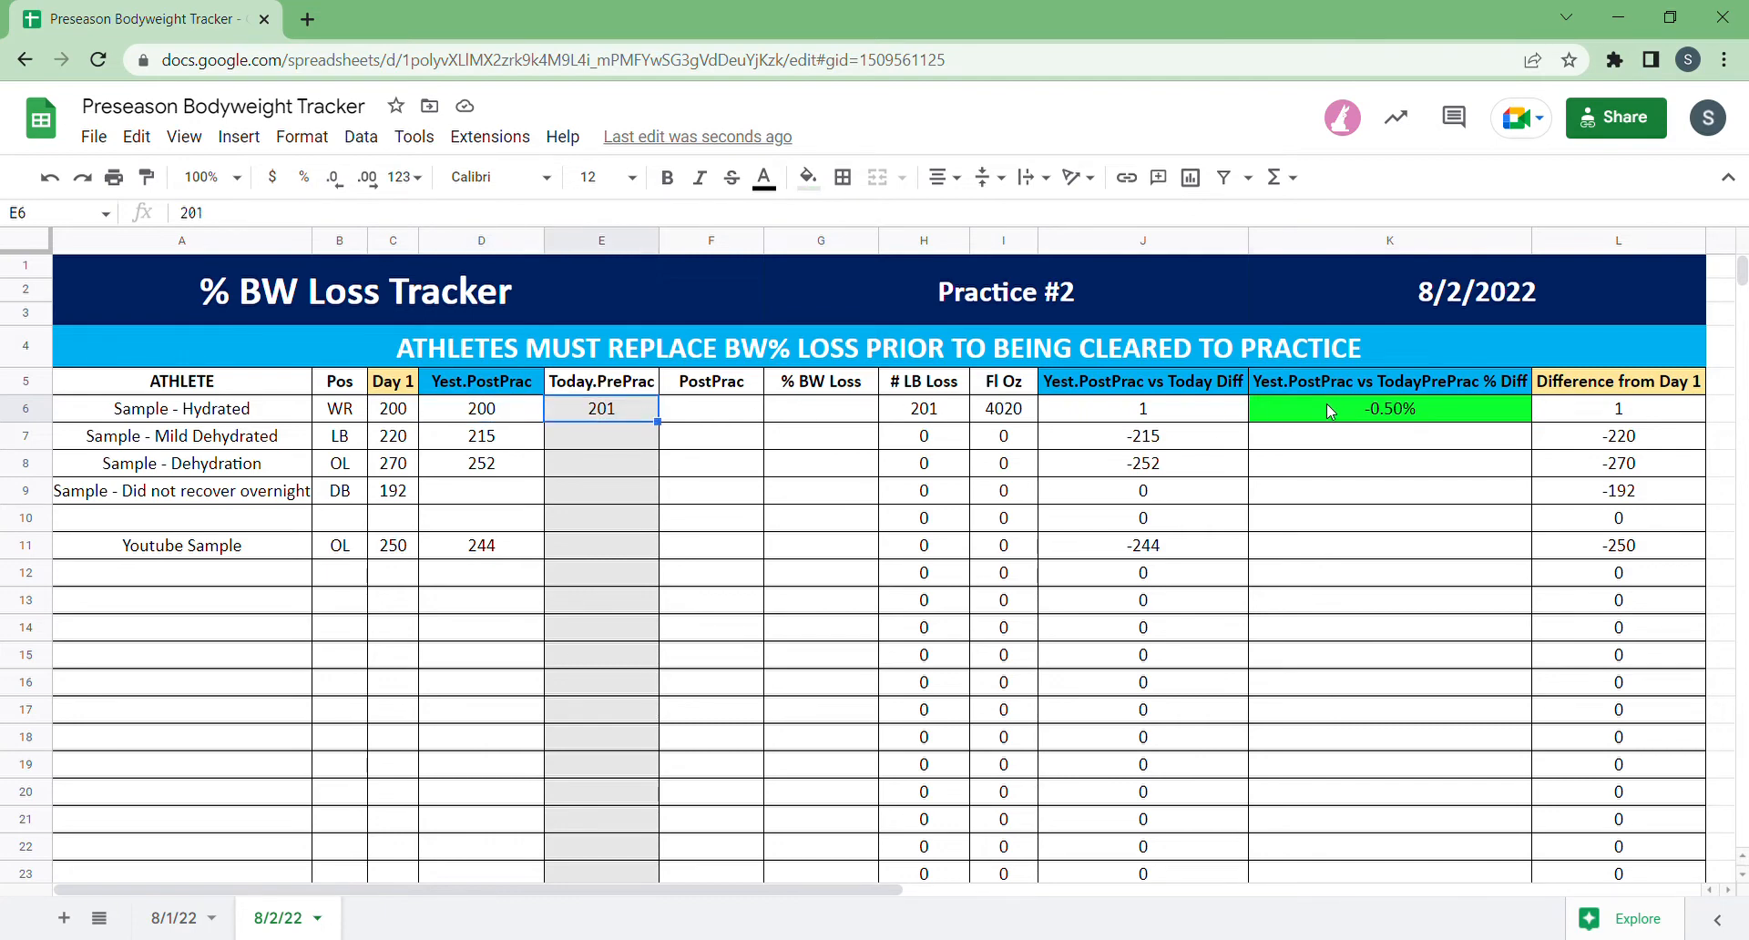
- Try 214 and 213 as today's pre-practice weight for Sample - Mild Dehydrated, checking the percentage difference
left_click(608, 438)
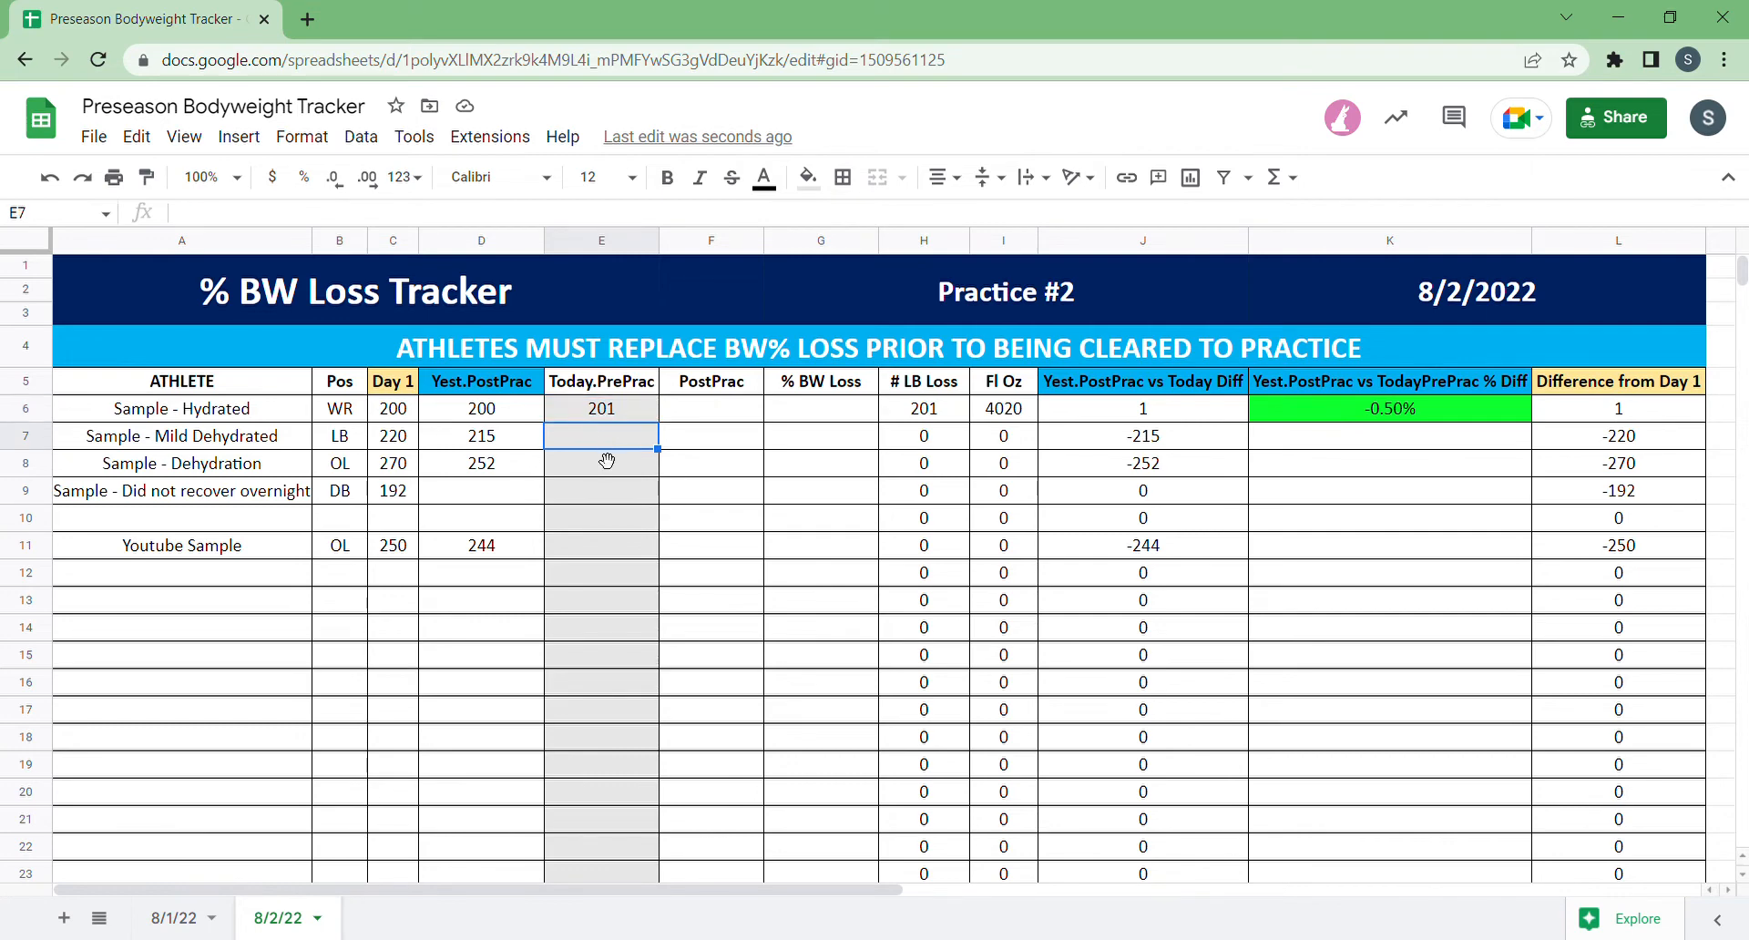
type("214")
key("Return")
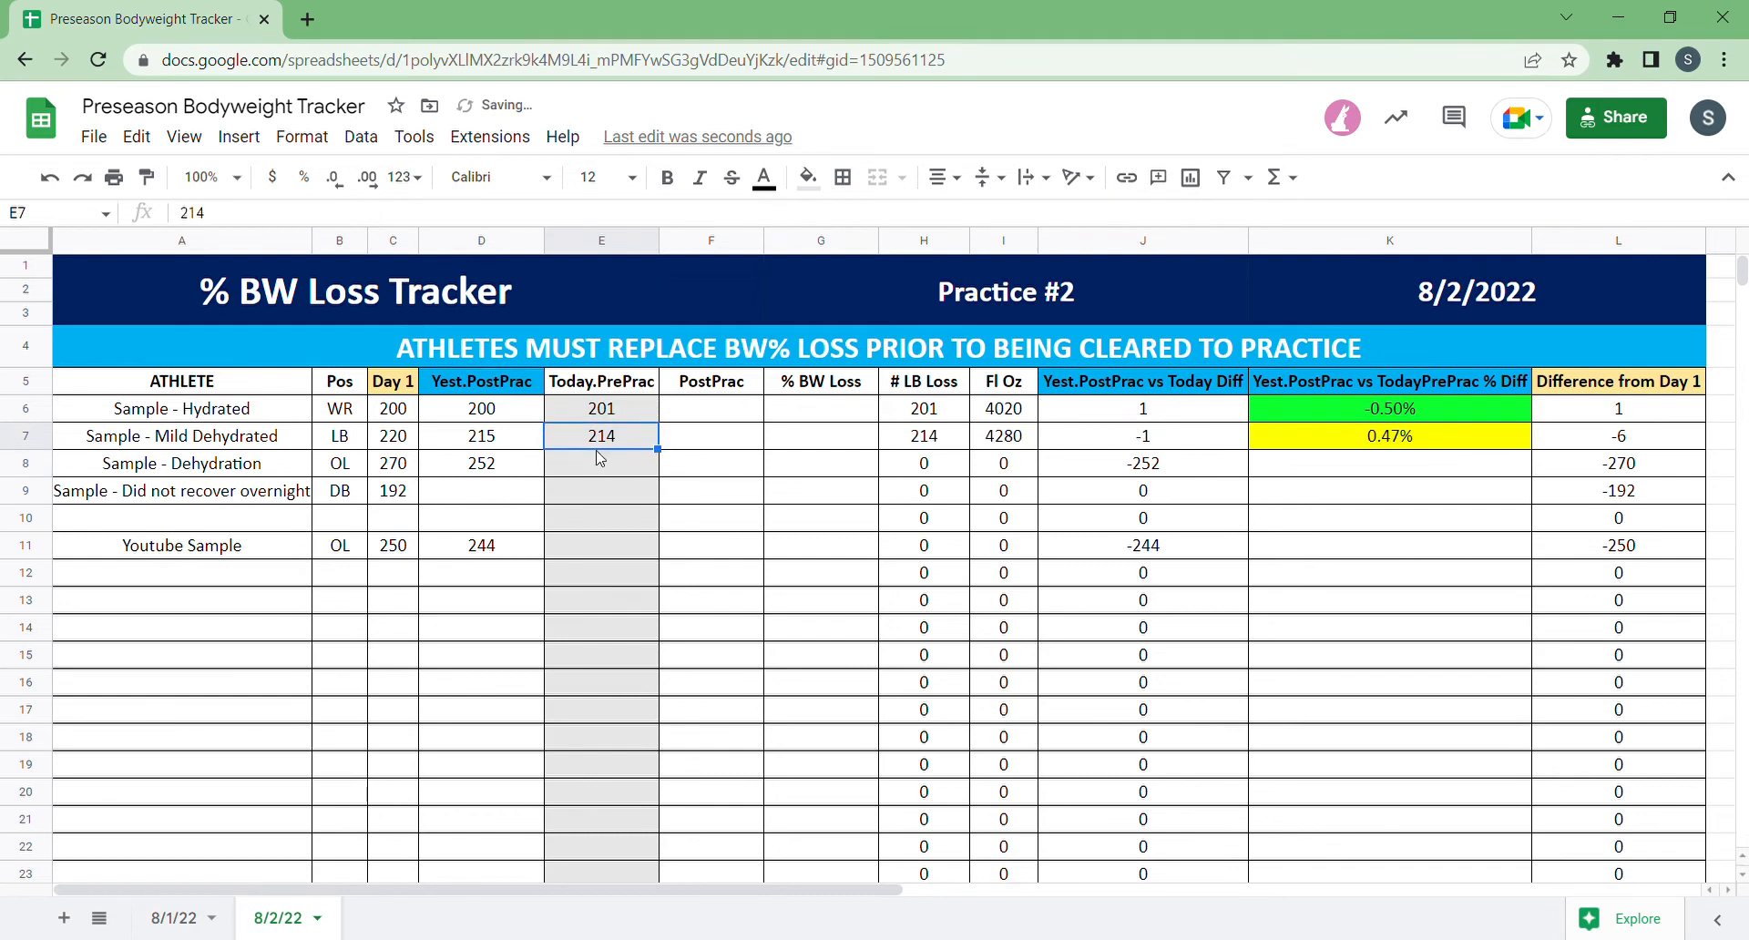
left_click(1292, 439)
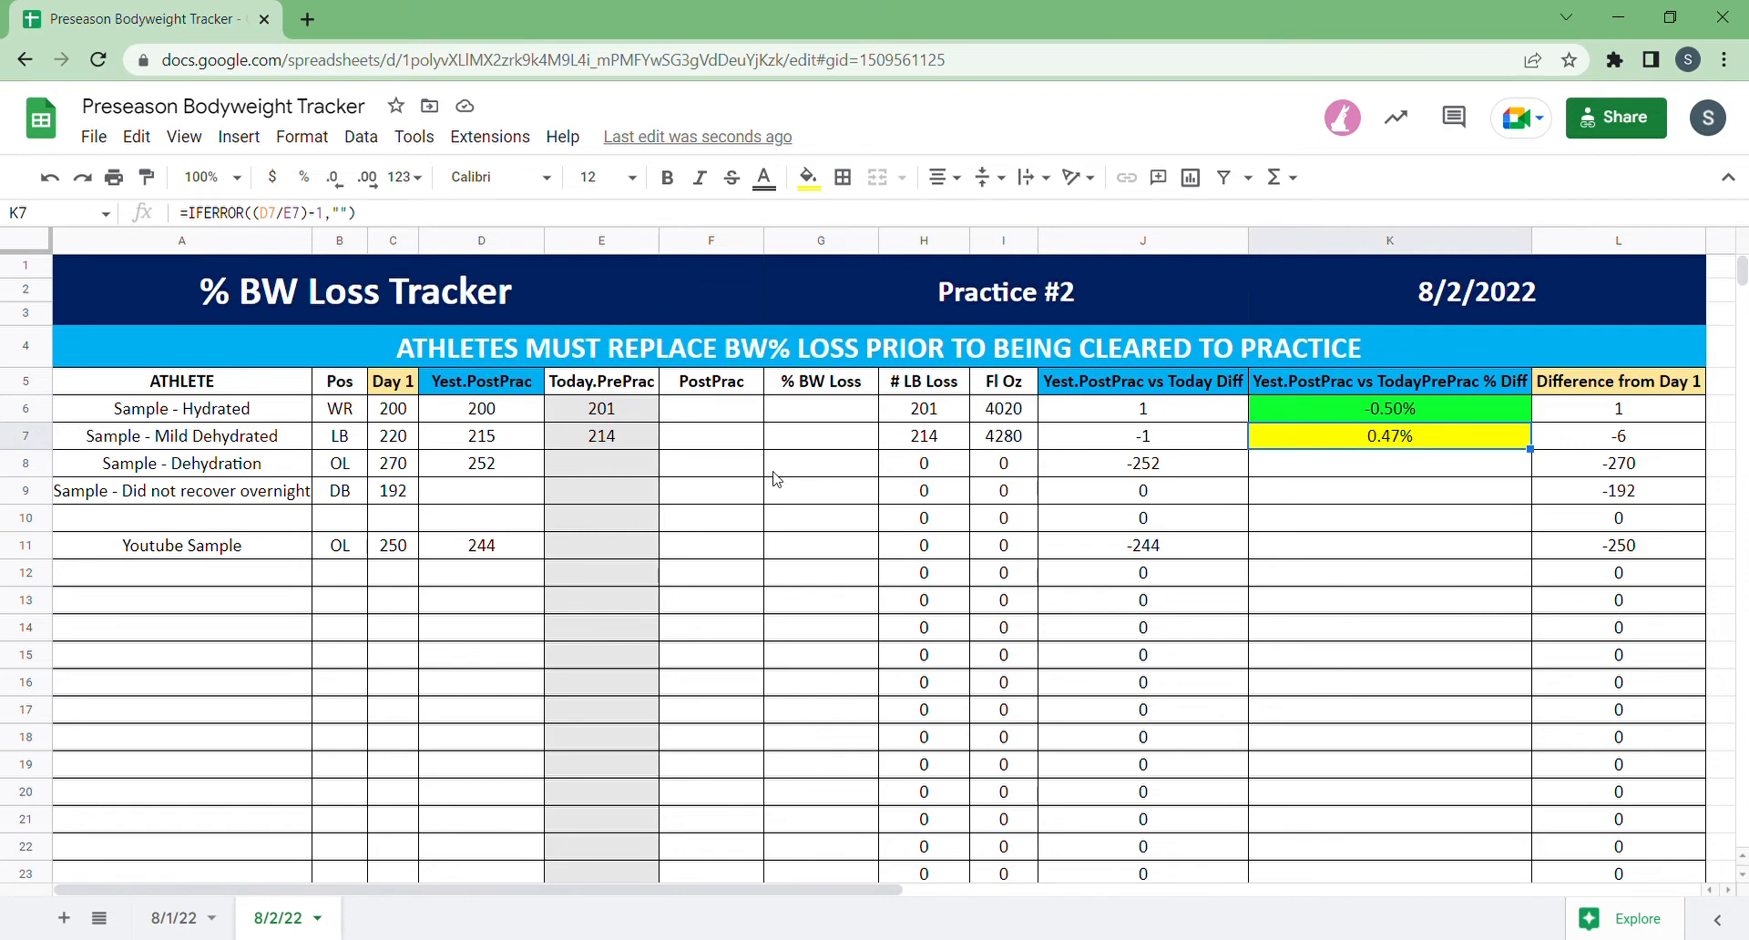
left_click(619, 439)
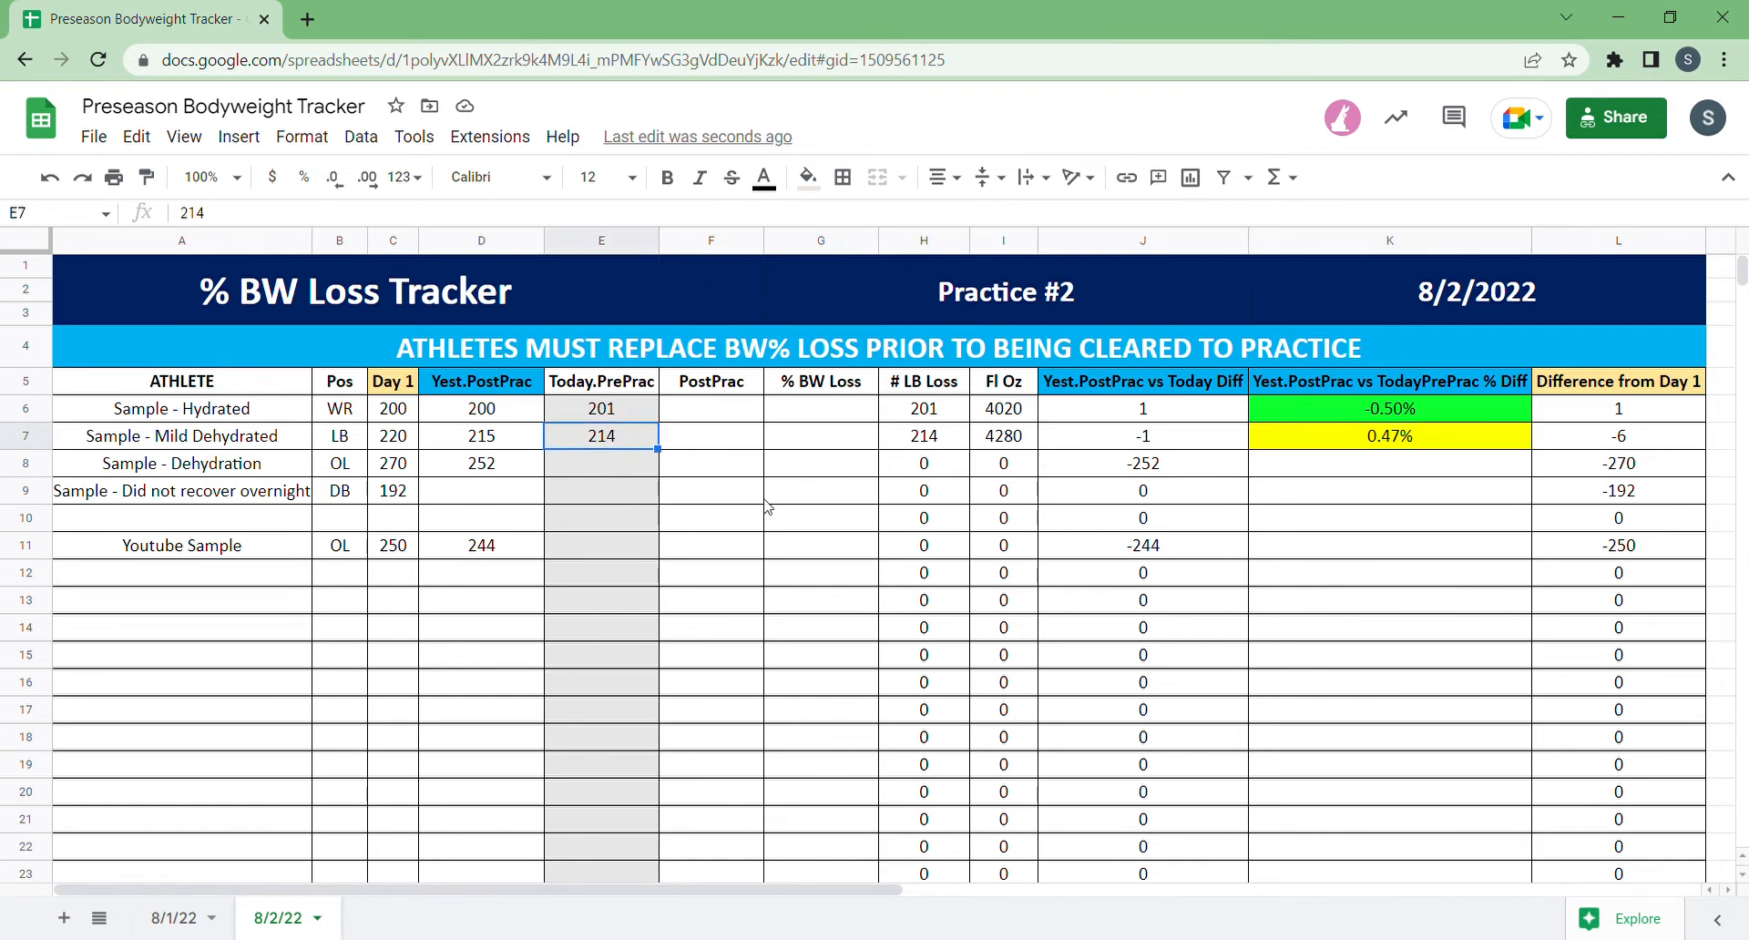
type("213")
key("Return")
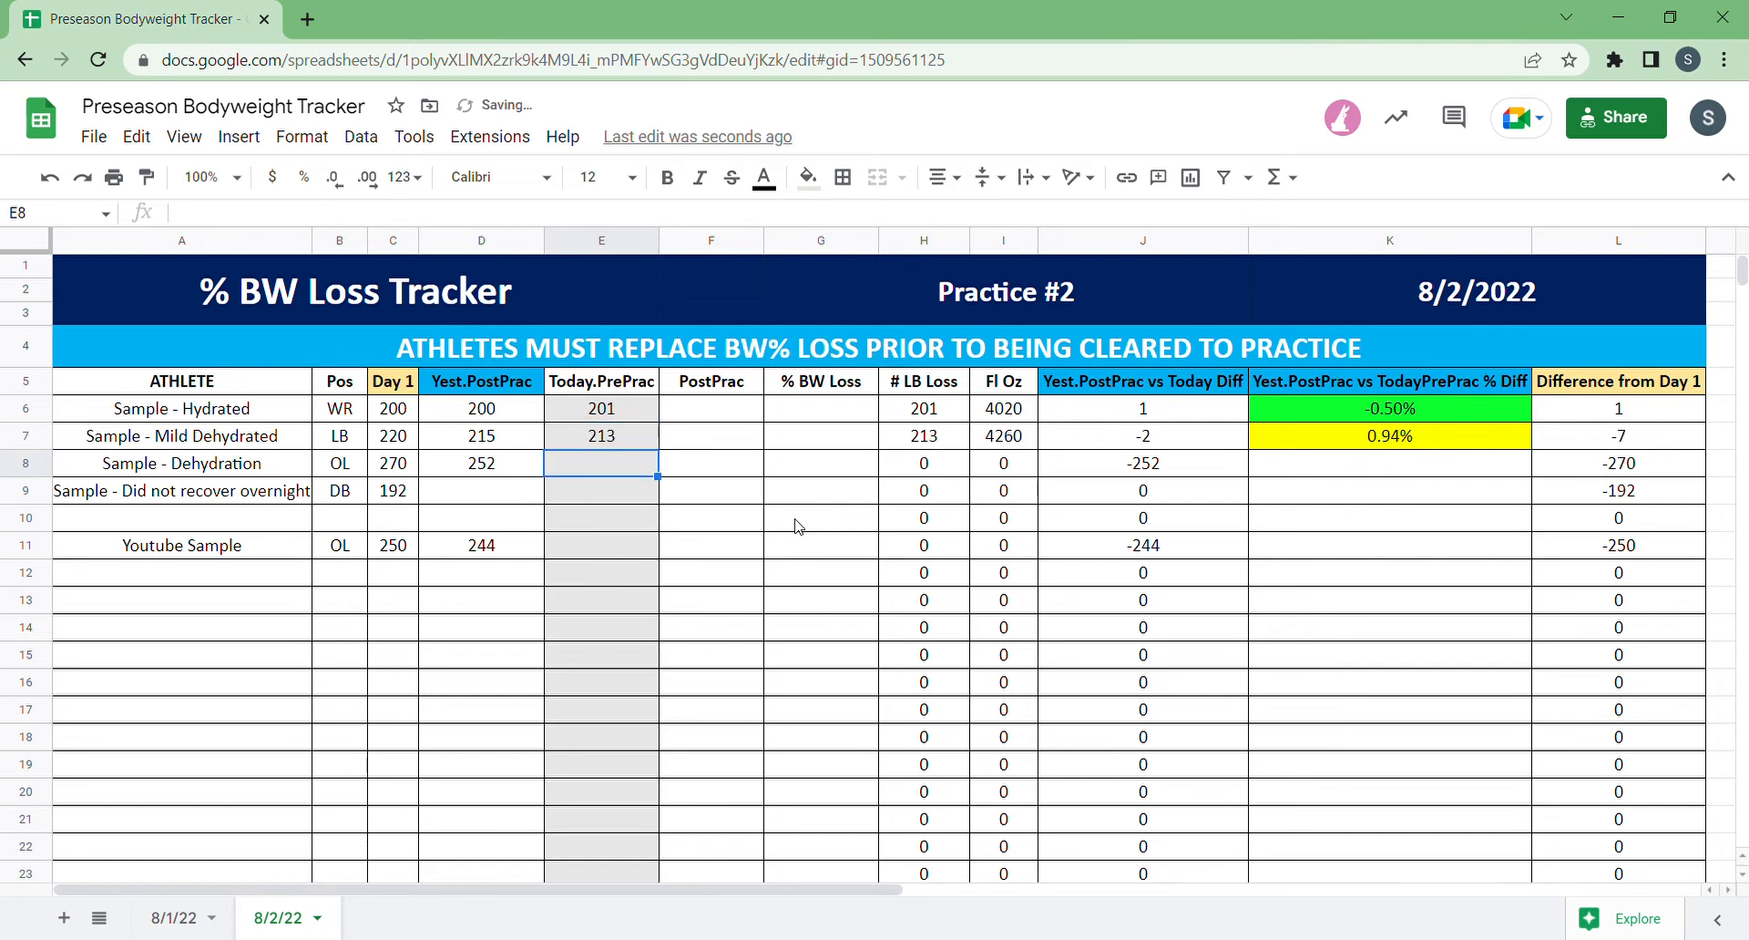
- Set today's pre-practice weight for Sample - Mild Dehydrated to 212 and check its percentage difference
key("Up")
type("212")
key("Return")
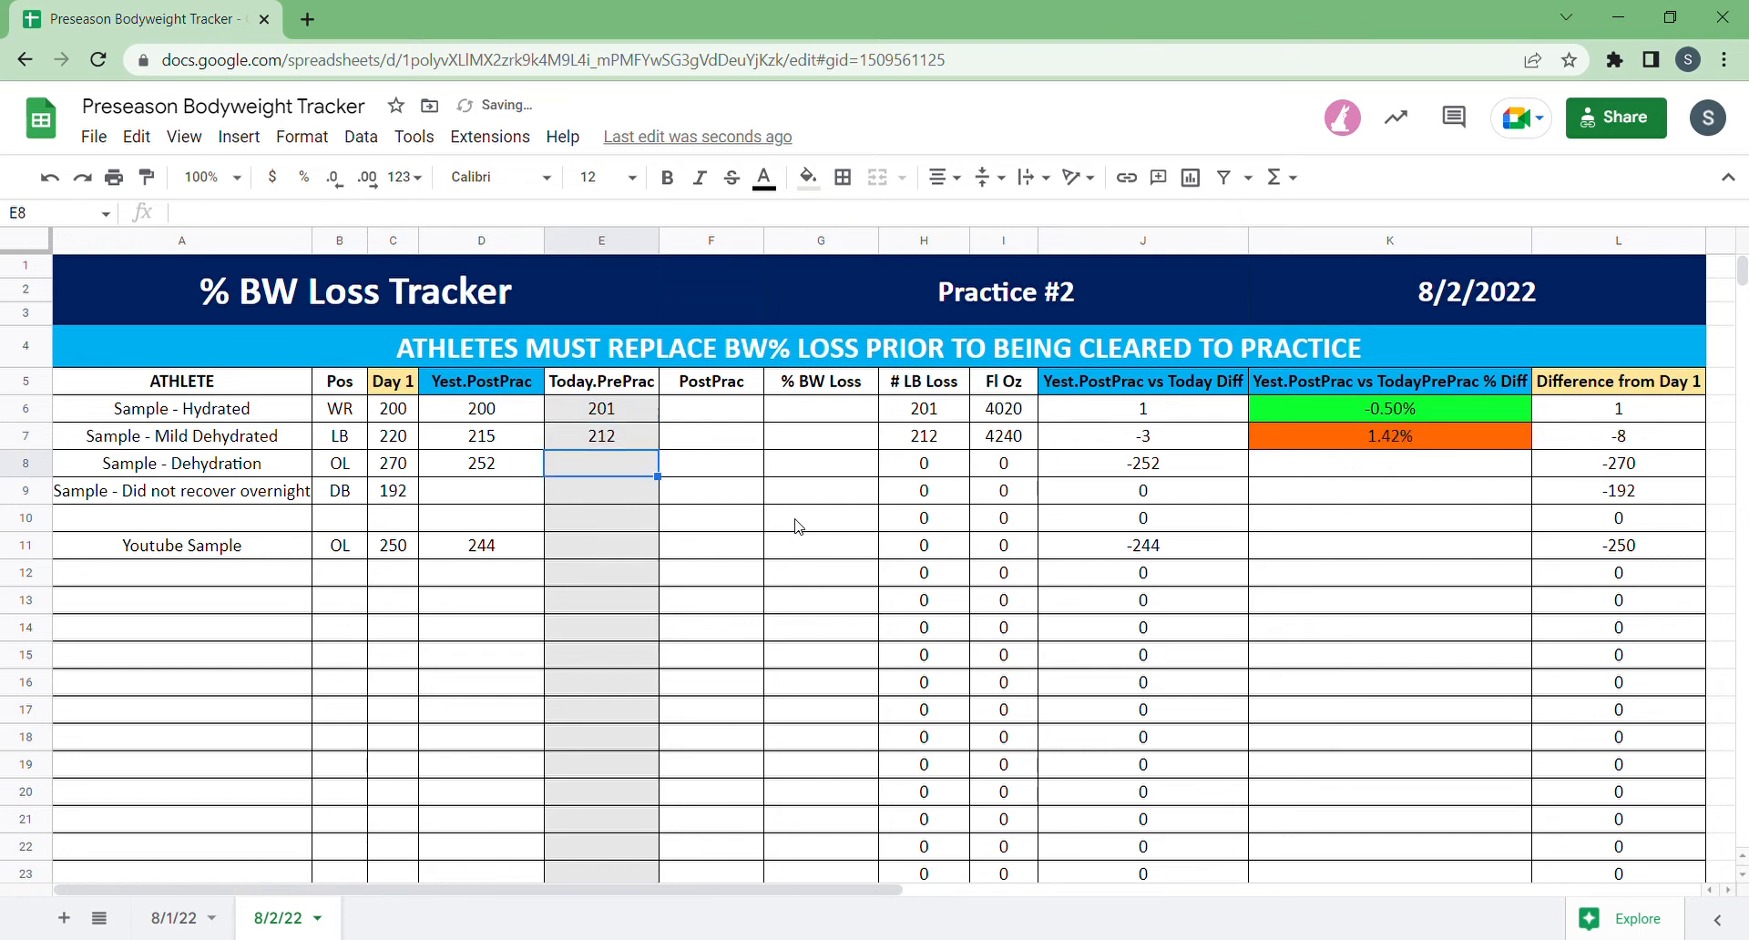
key("Up")
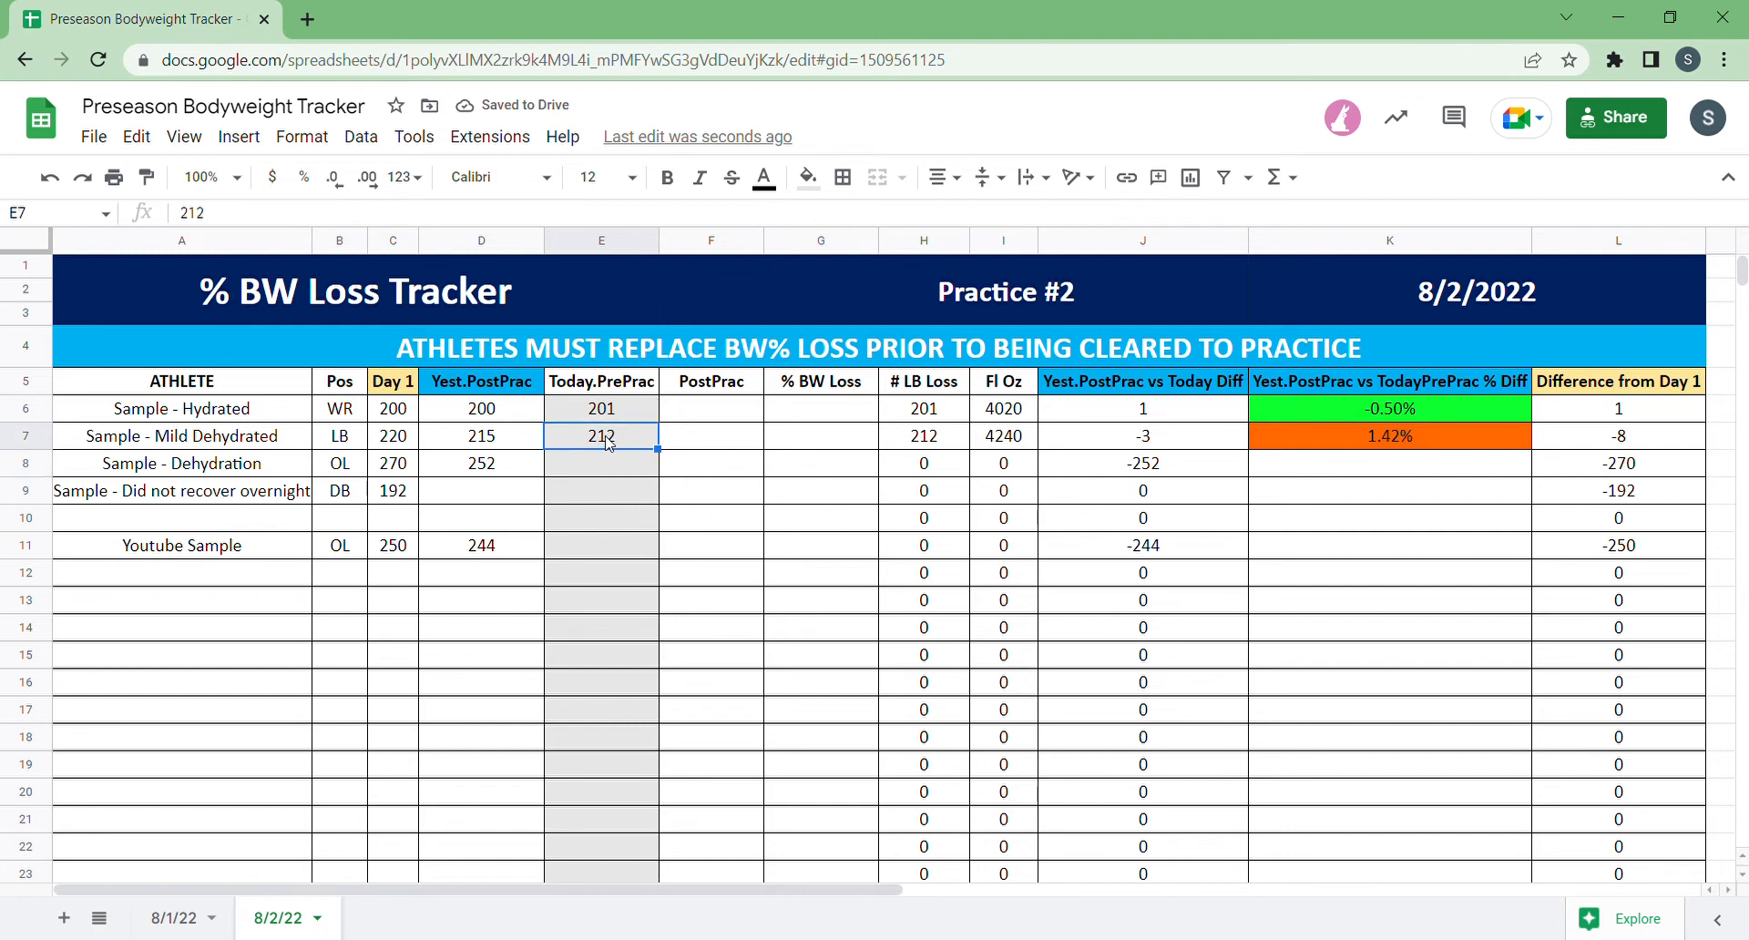
left_click(1272, 445)
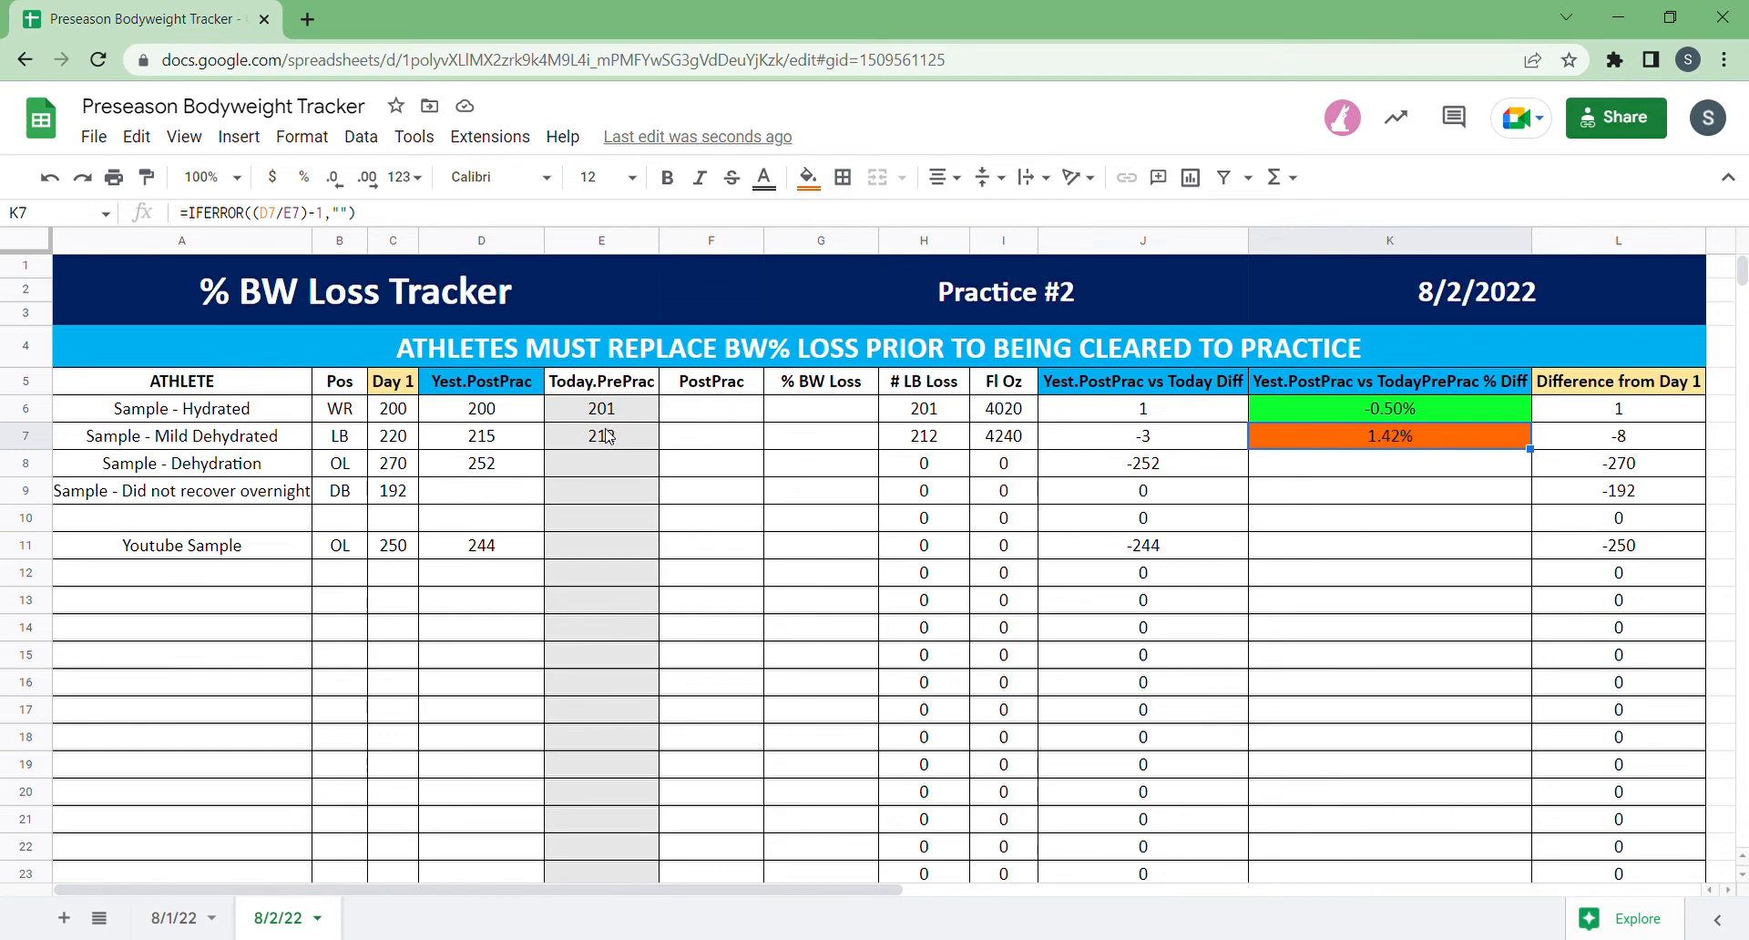
- Try 248, 247 and 246 as today's pre-practice weight for Sample - Dehydration
left_click(599, 466)
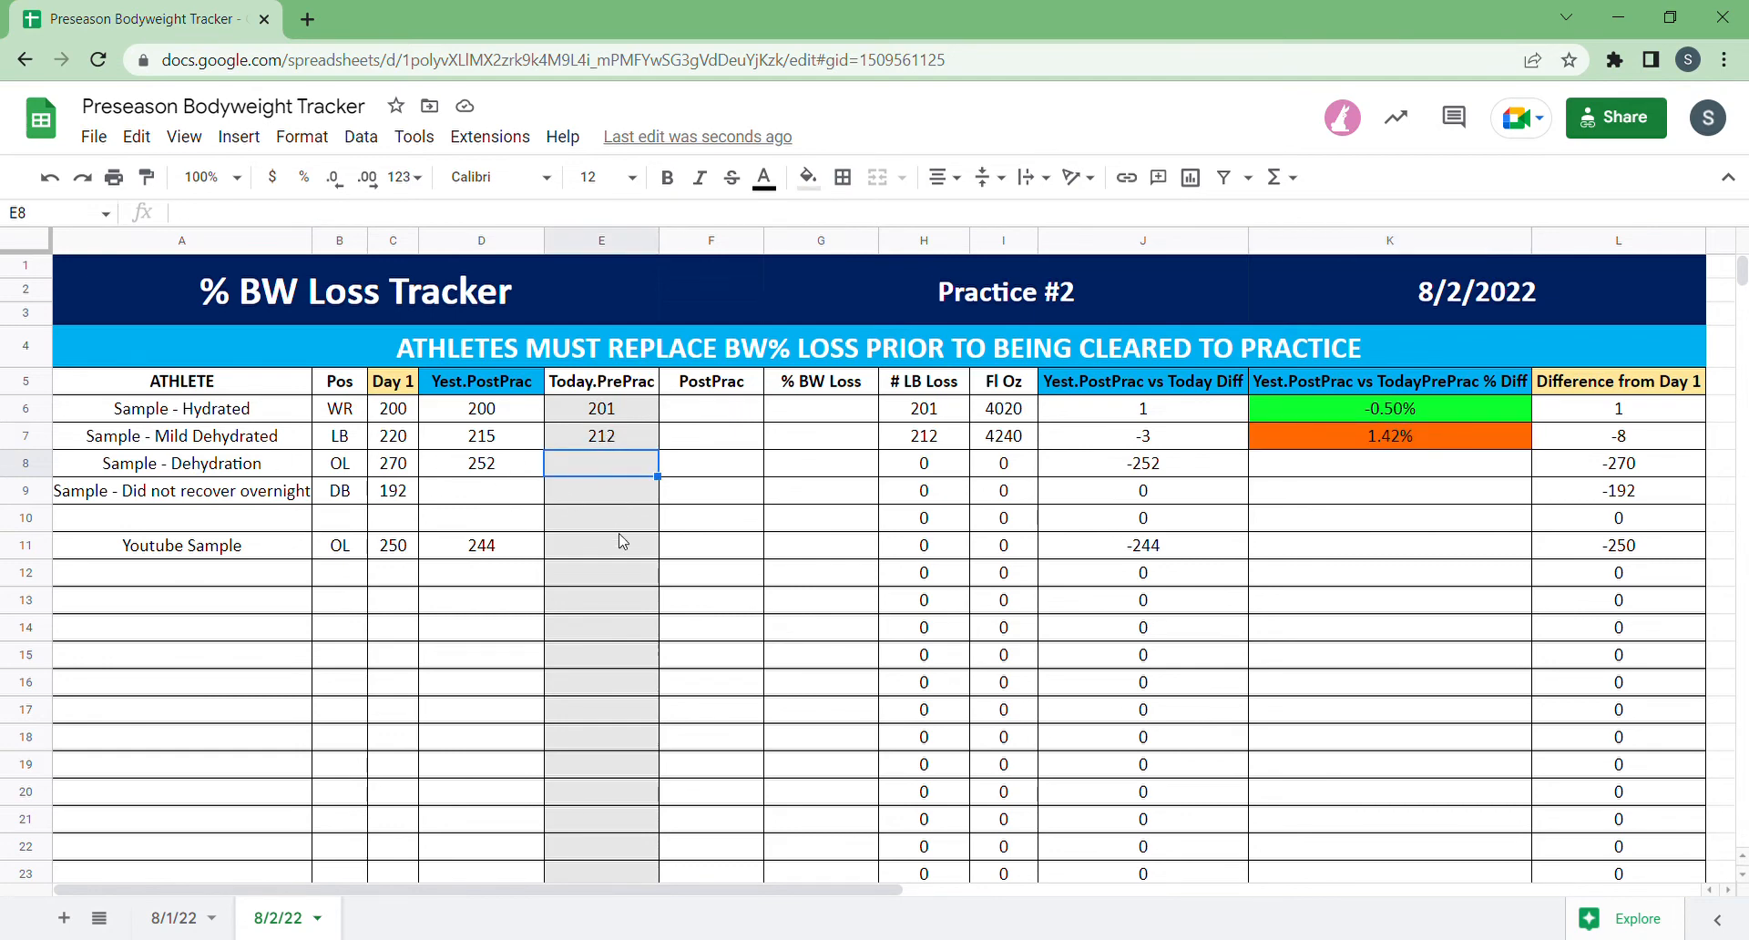
type("248")
key("Return")
key("Up")
type("247")
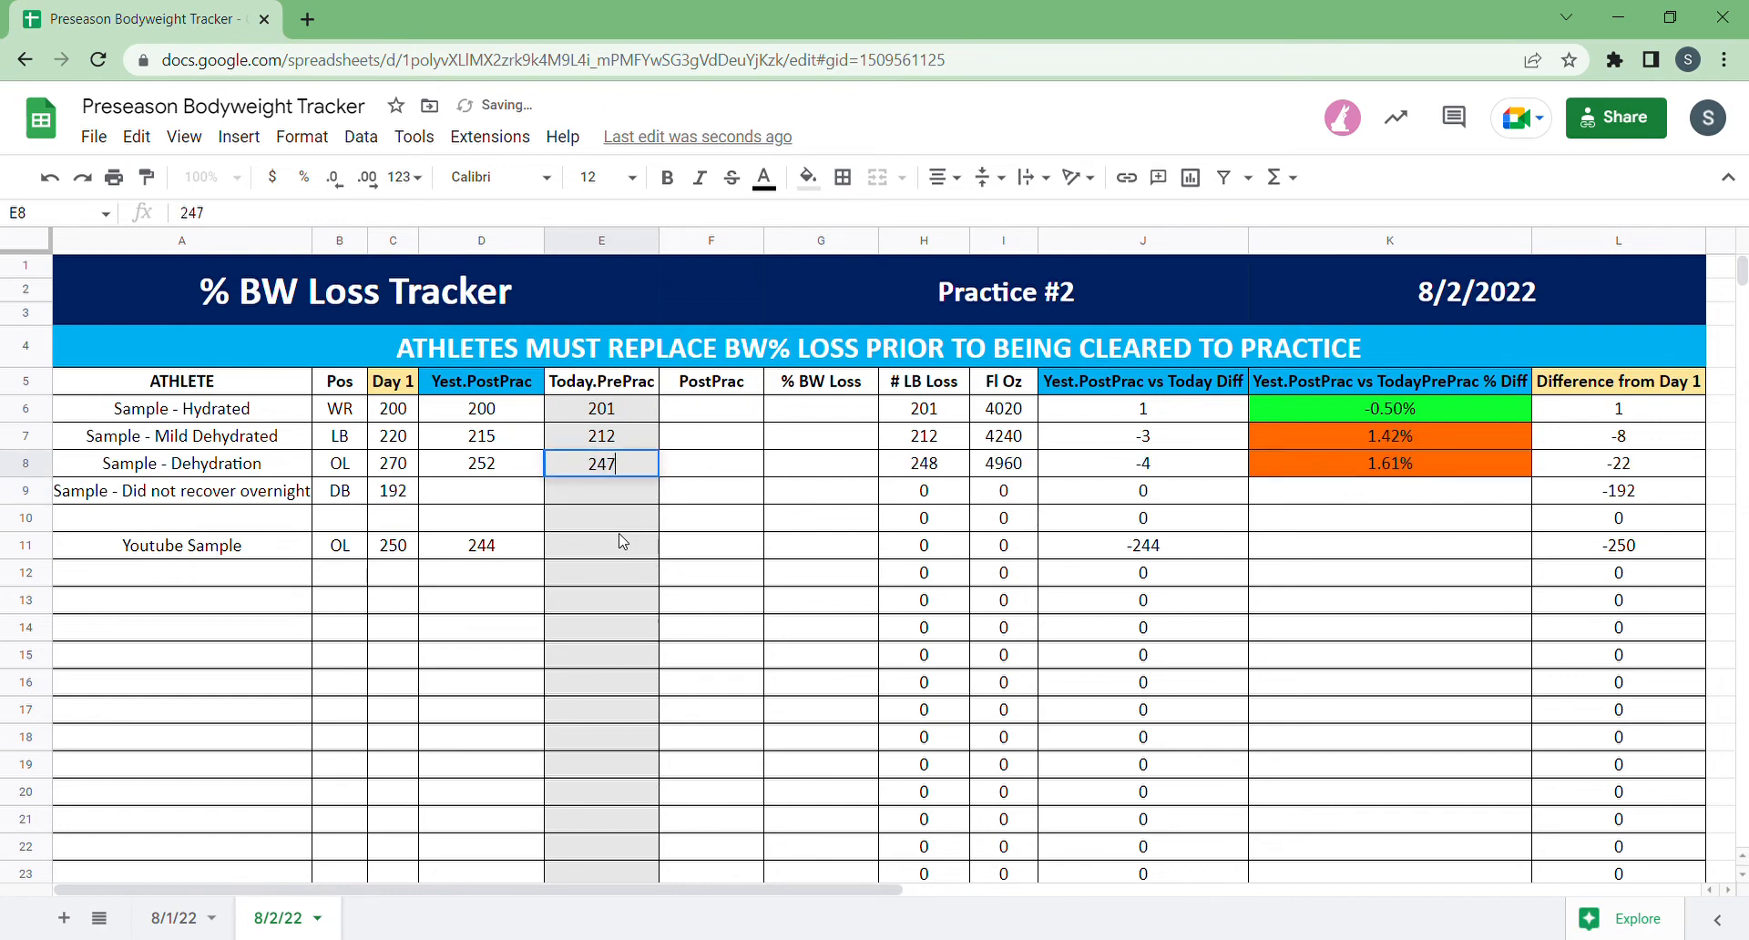
key("Return")
key("Up")
type("246")
key("Return")
- Set today's pre-practice weight for Sample - Dehydration to 245 and compare it with yesterday's post-practice weight
key("Up")
type("245")
key("Return")
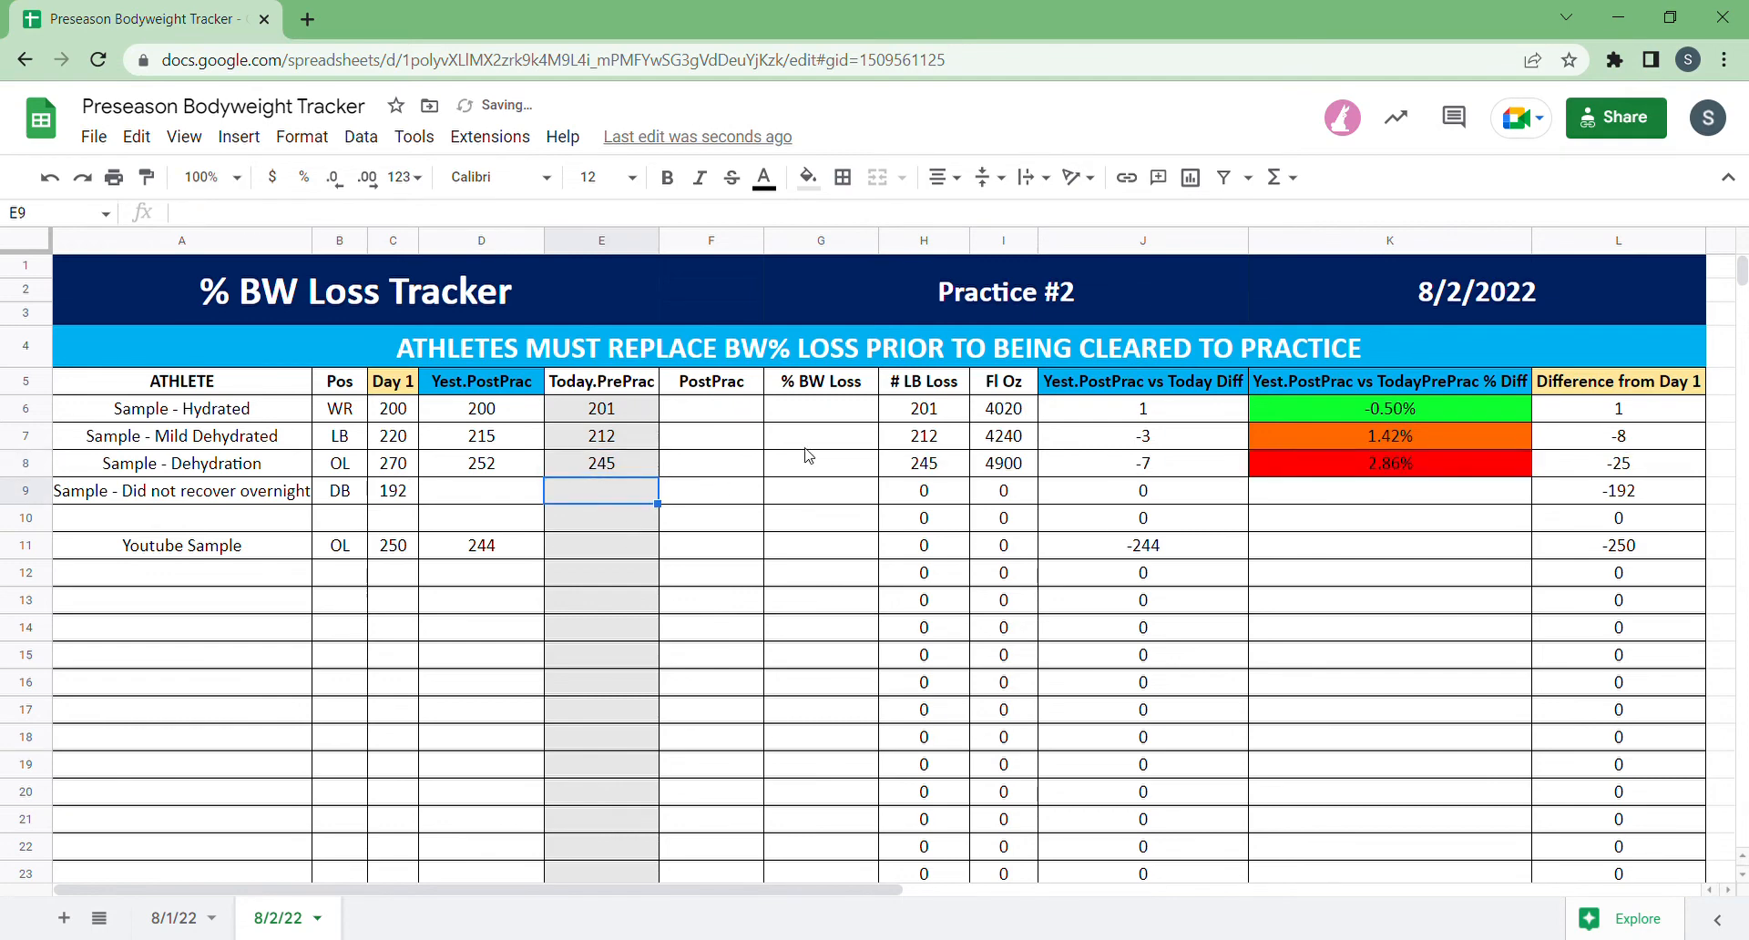
left_click(583, 463)
left_click(500, 463)
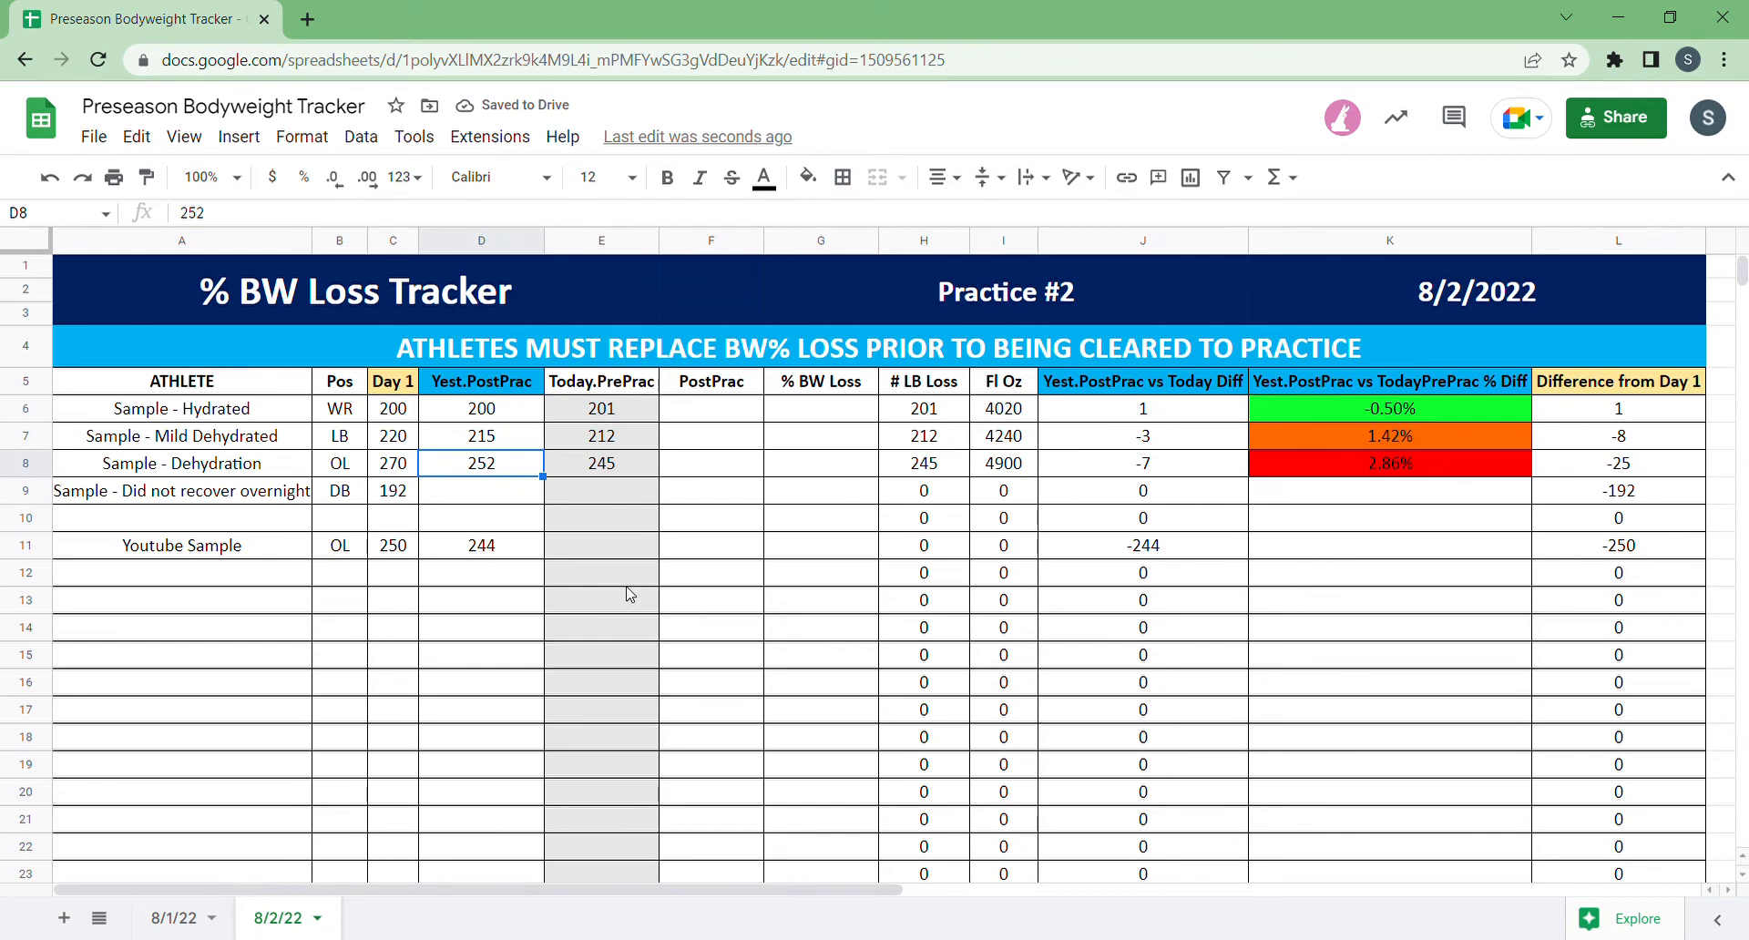
- Set today's post-practice weight for Sample - Hydrated to 198 and check its bodyweight loss percentage and pounds lost
left_click(1330, 454)
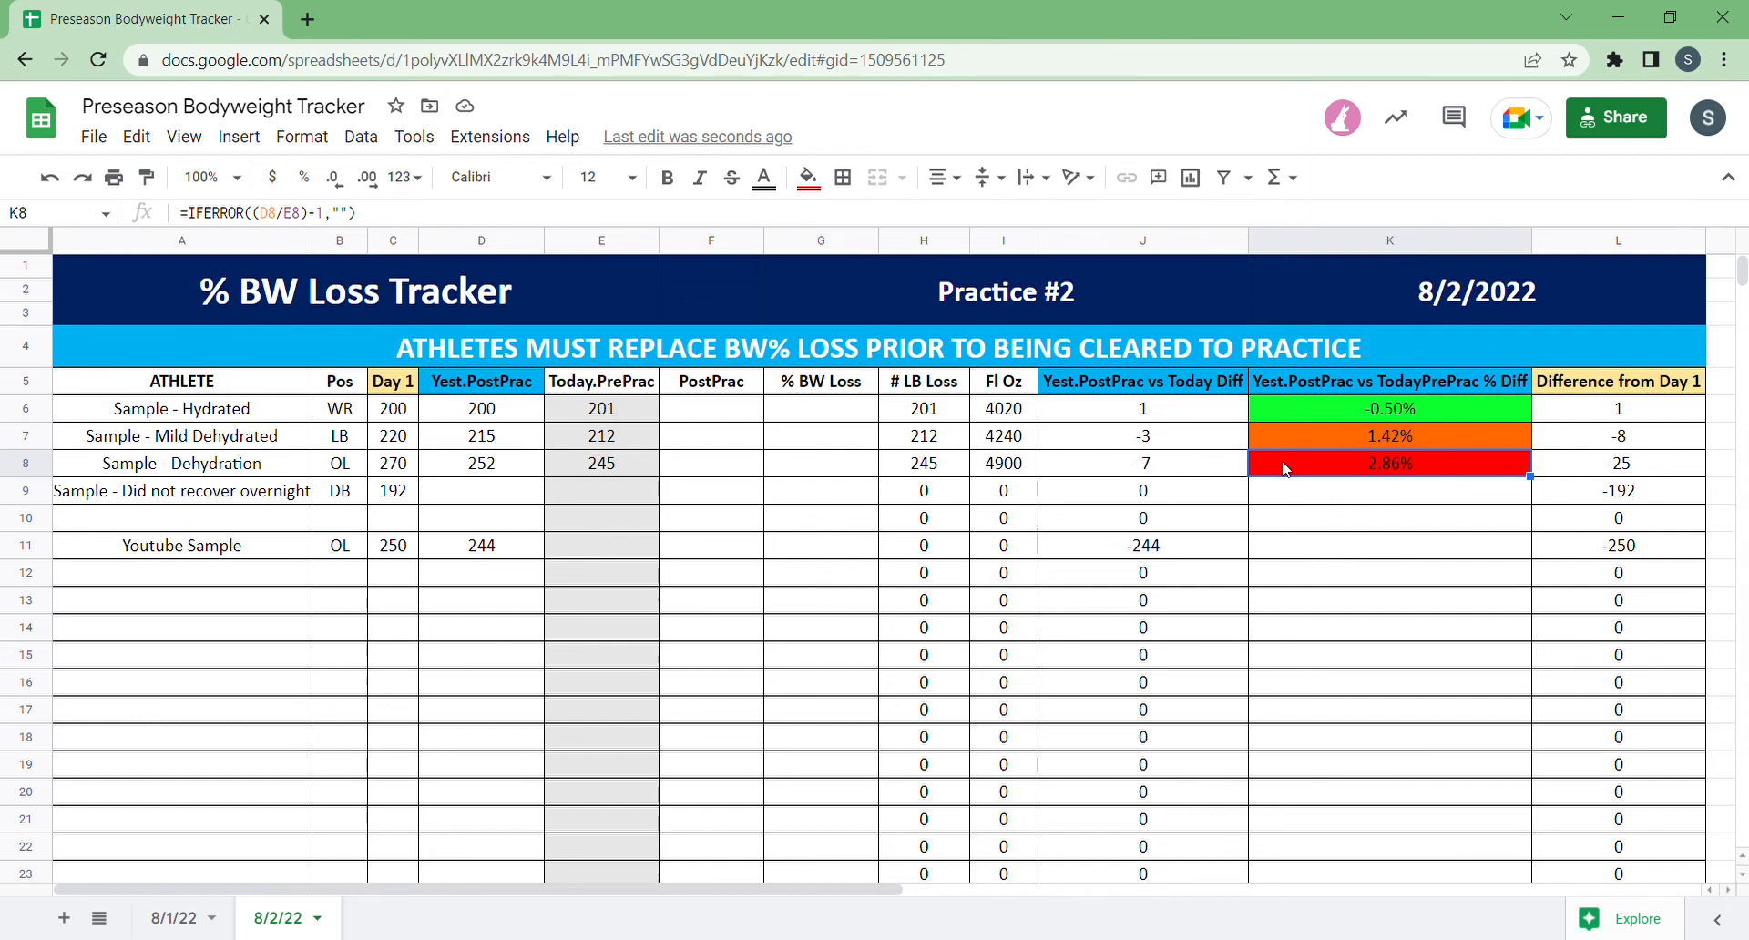
left_click(638, 554)
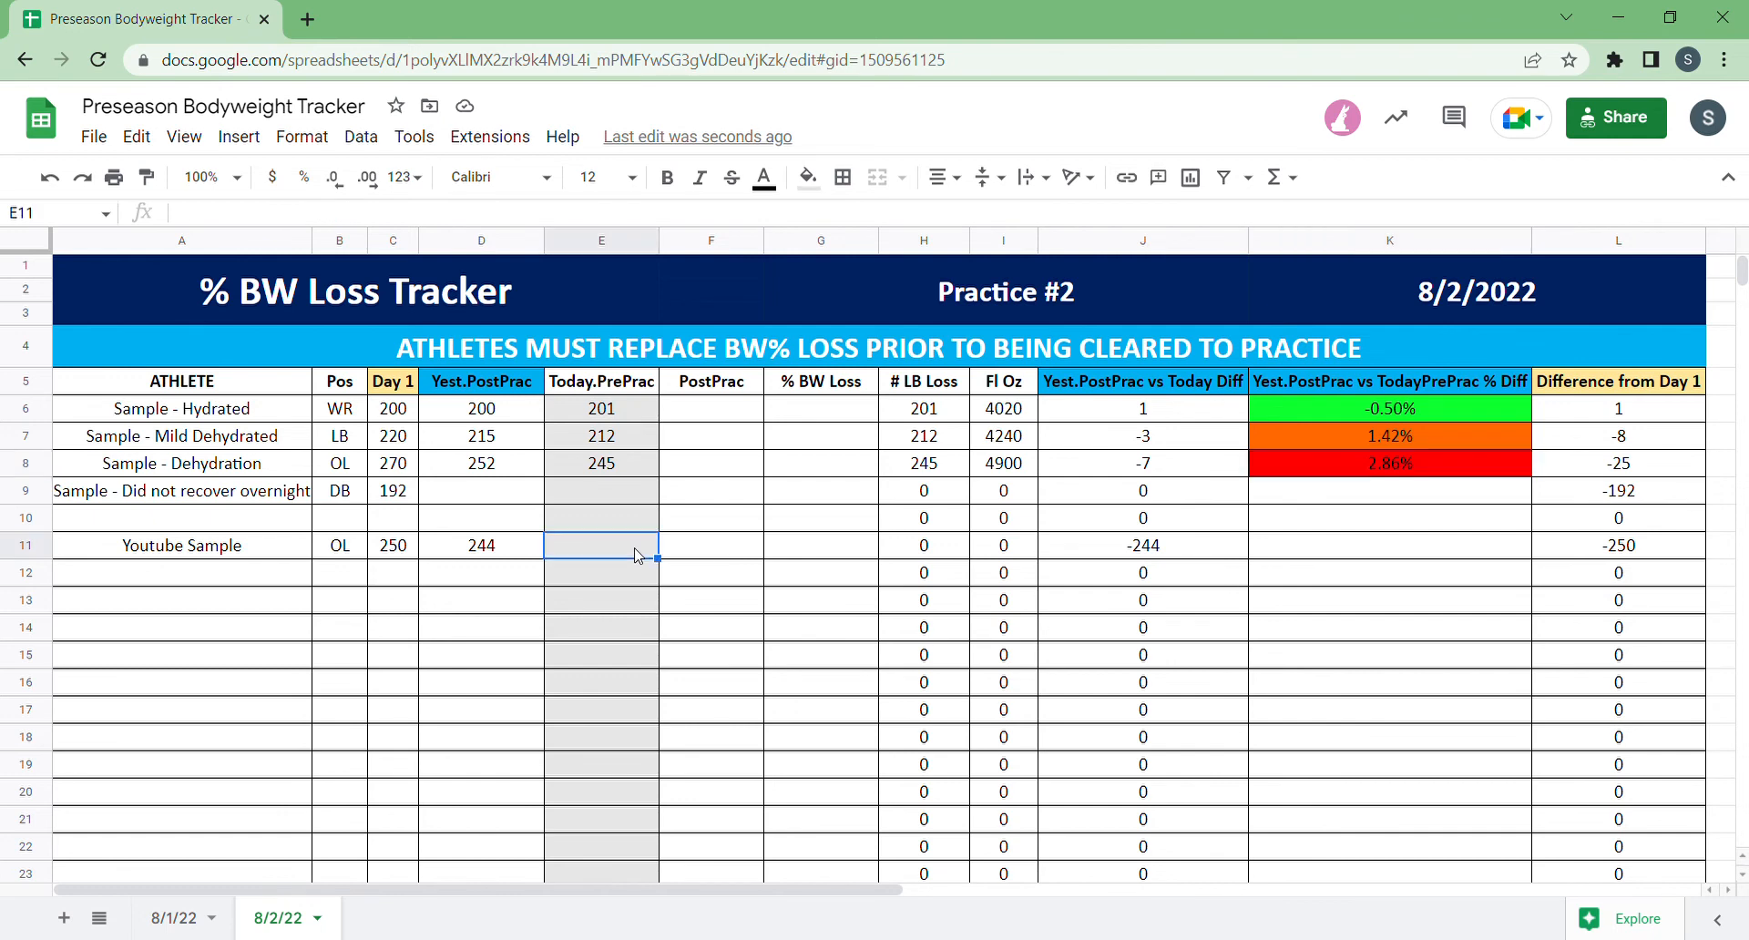
left_click(681, 413)
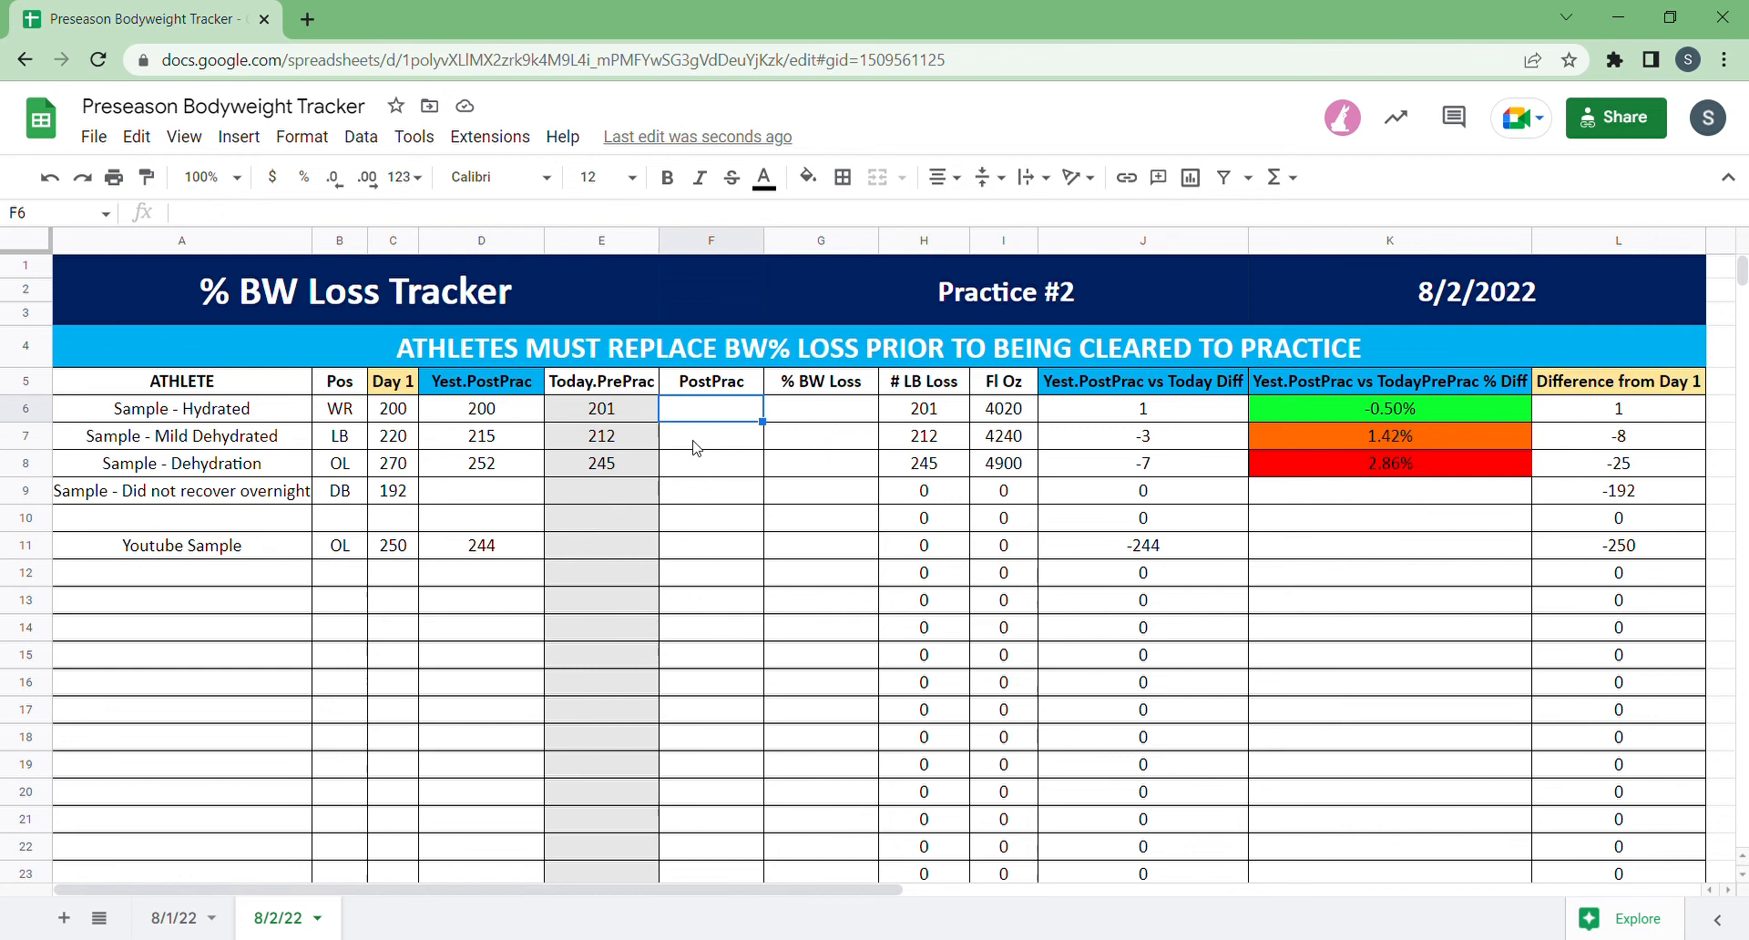
type("198")
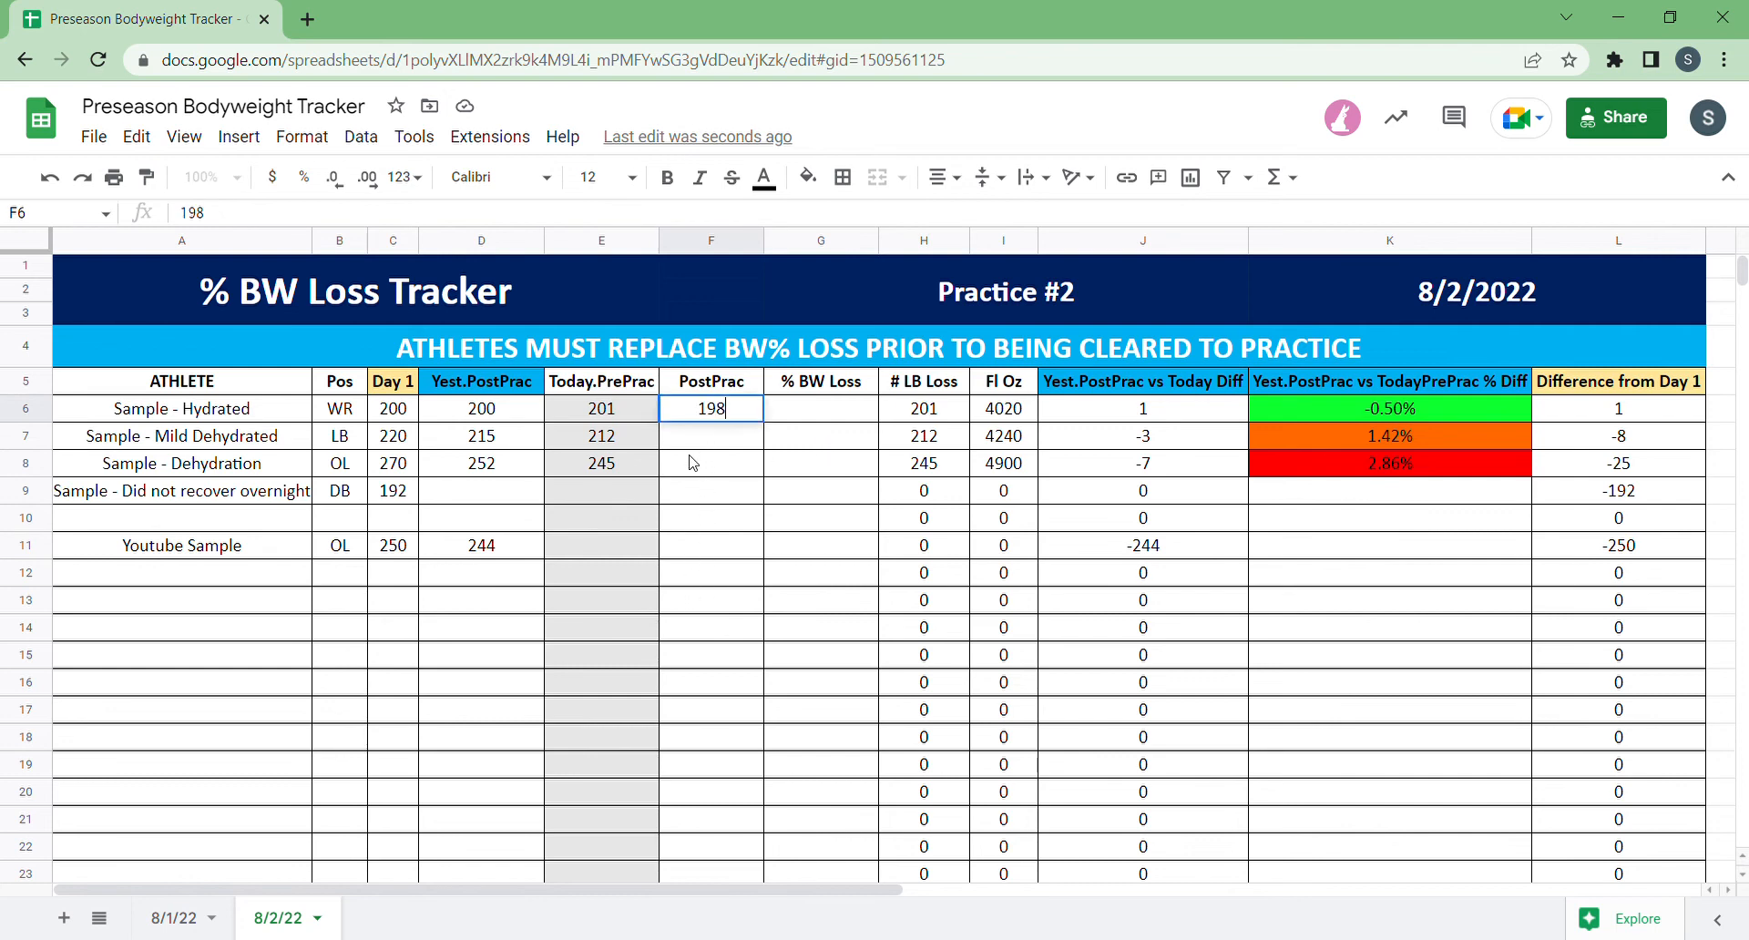
key("Return")
key("Up")
key("Right")
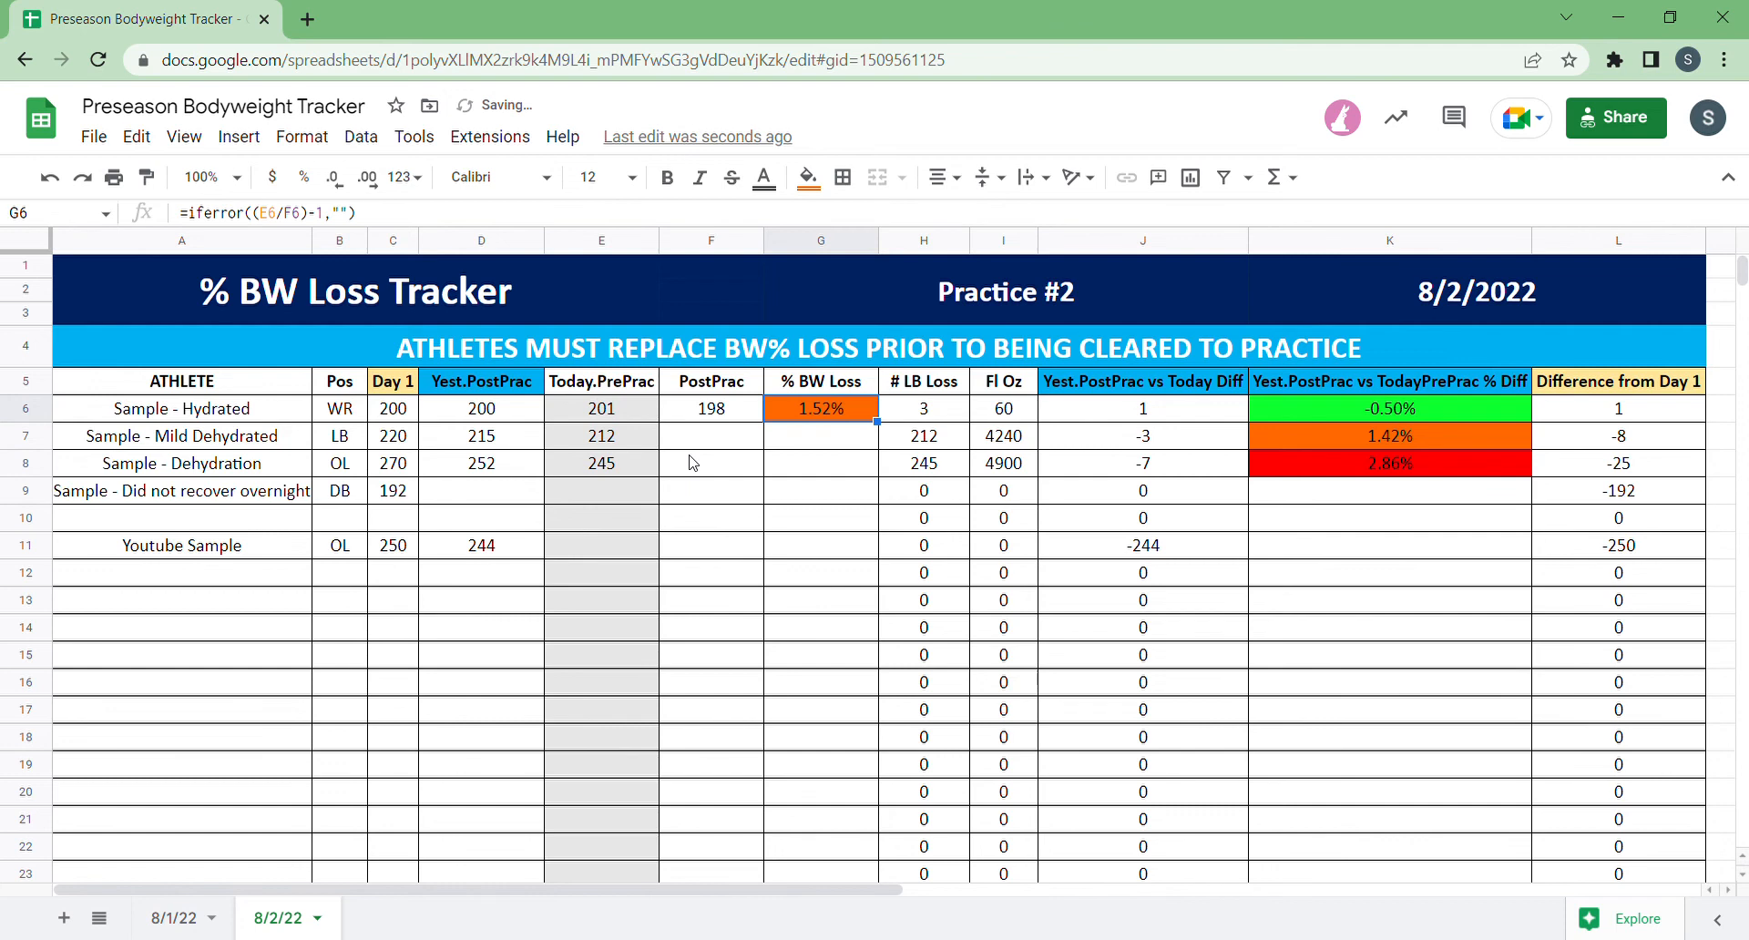
key("Right")
key("Left")
key("Left")
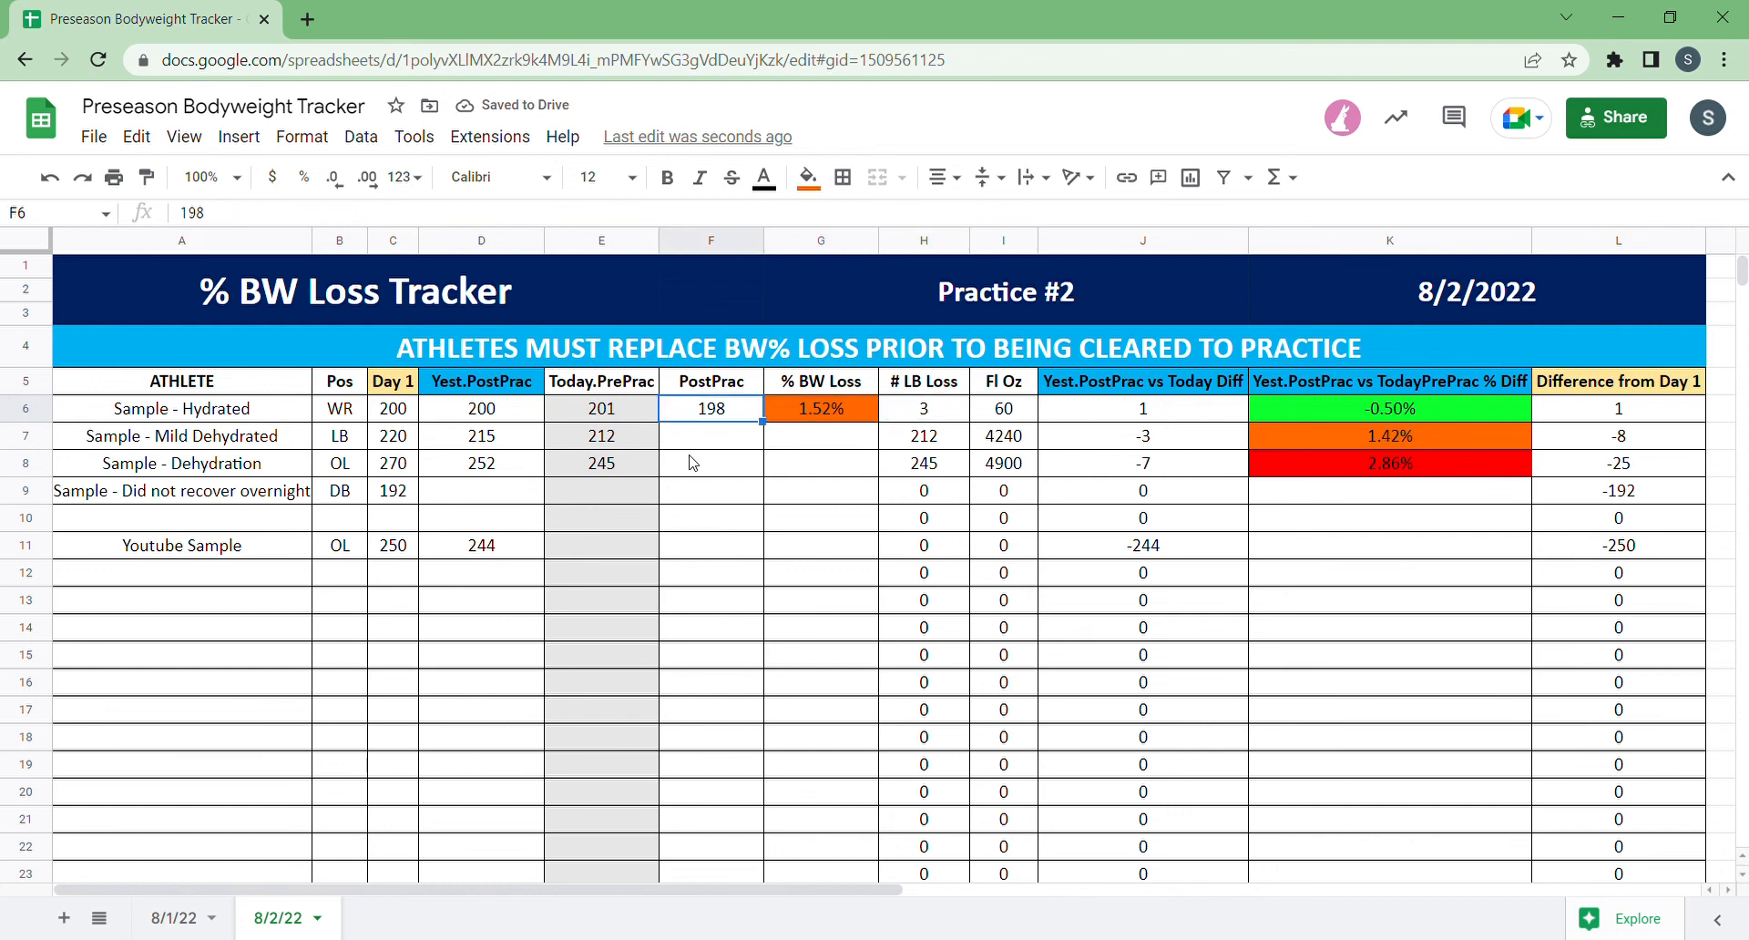
- Enter today's post-practice weights of 212 for Sample - Mild Dehydrated and 240 for Sample - Dehydration
key("Down")
type("212")
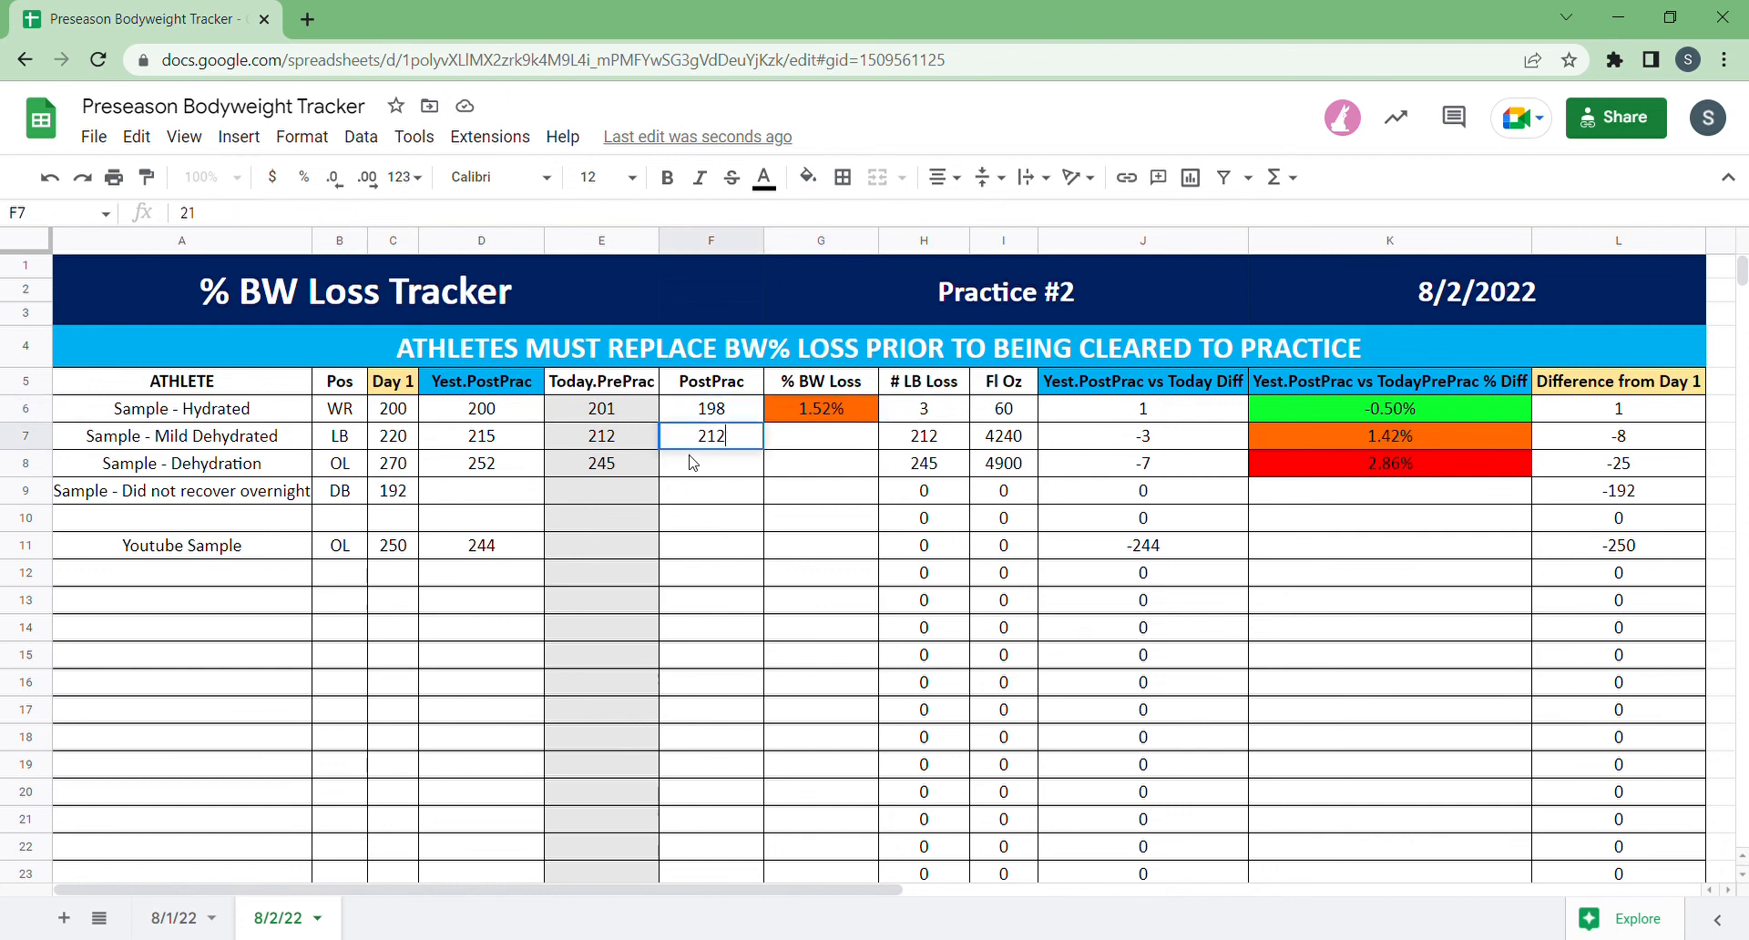
key("Return")
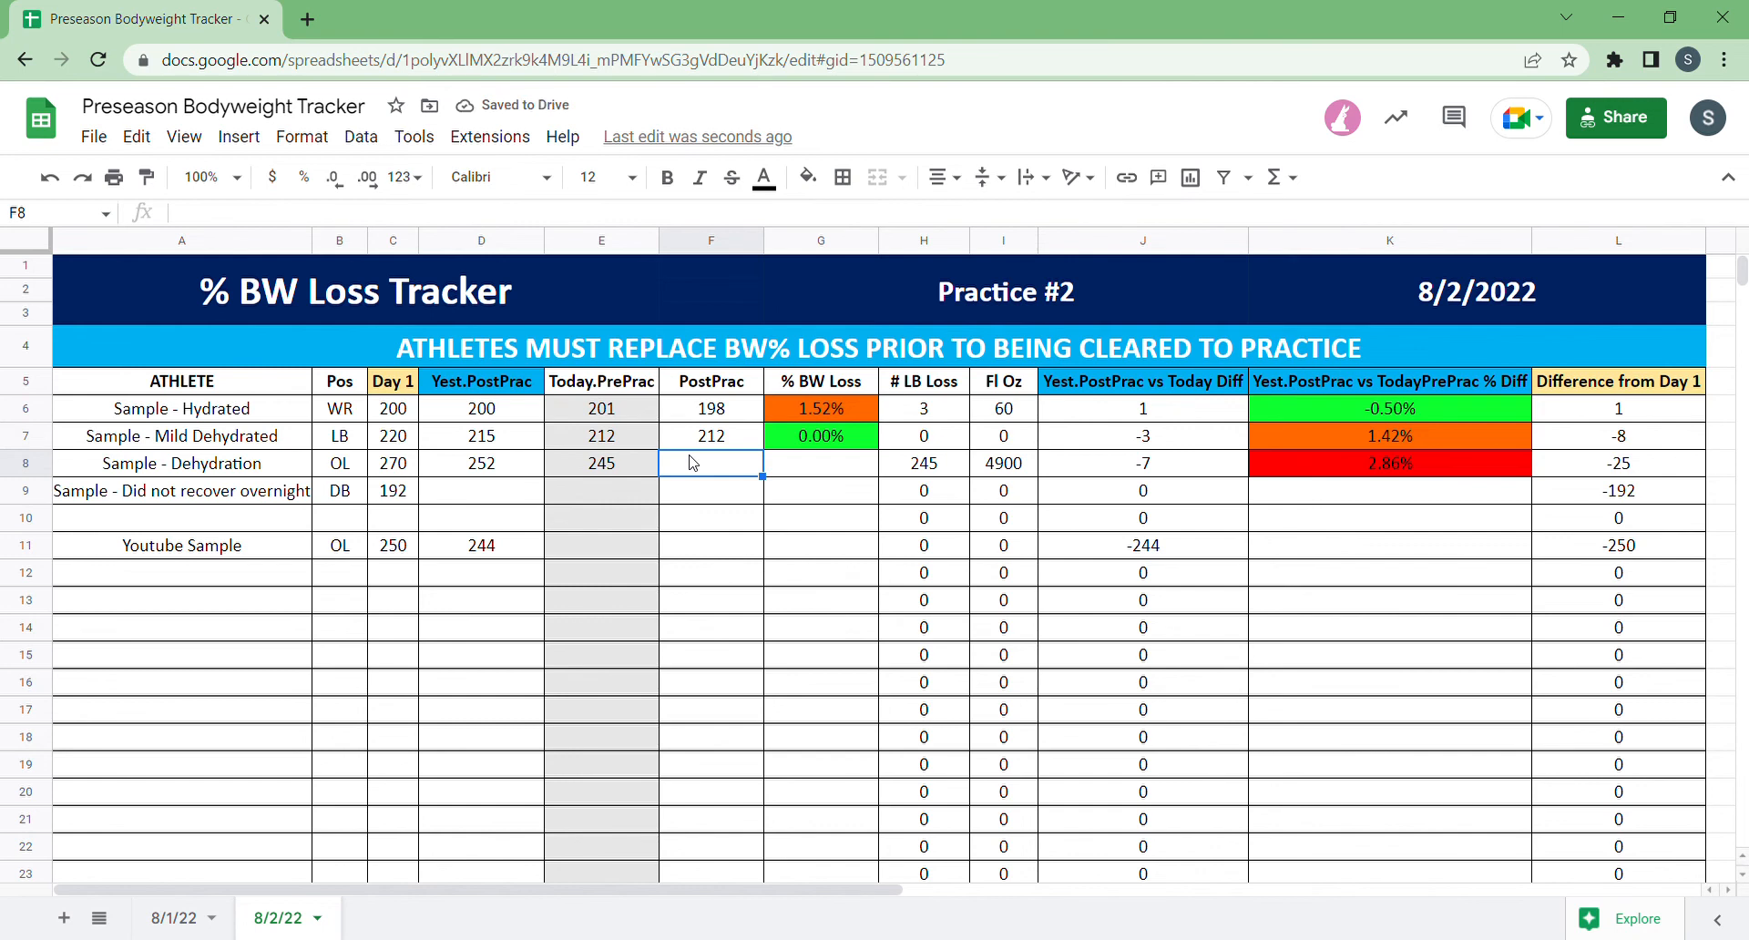
type("240")
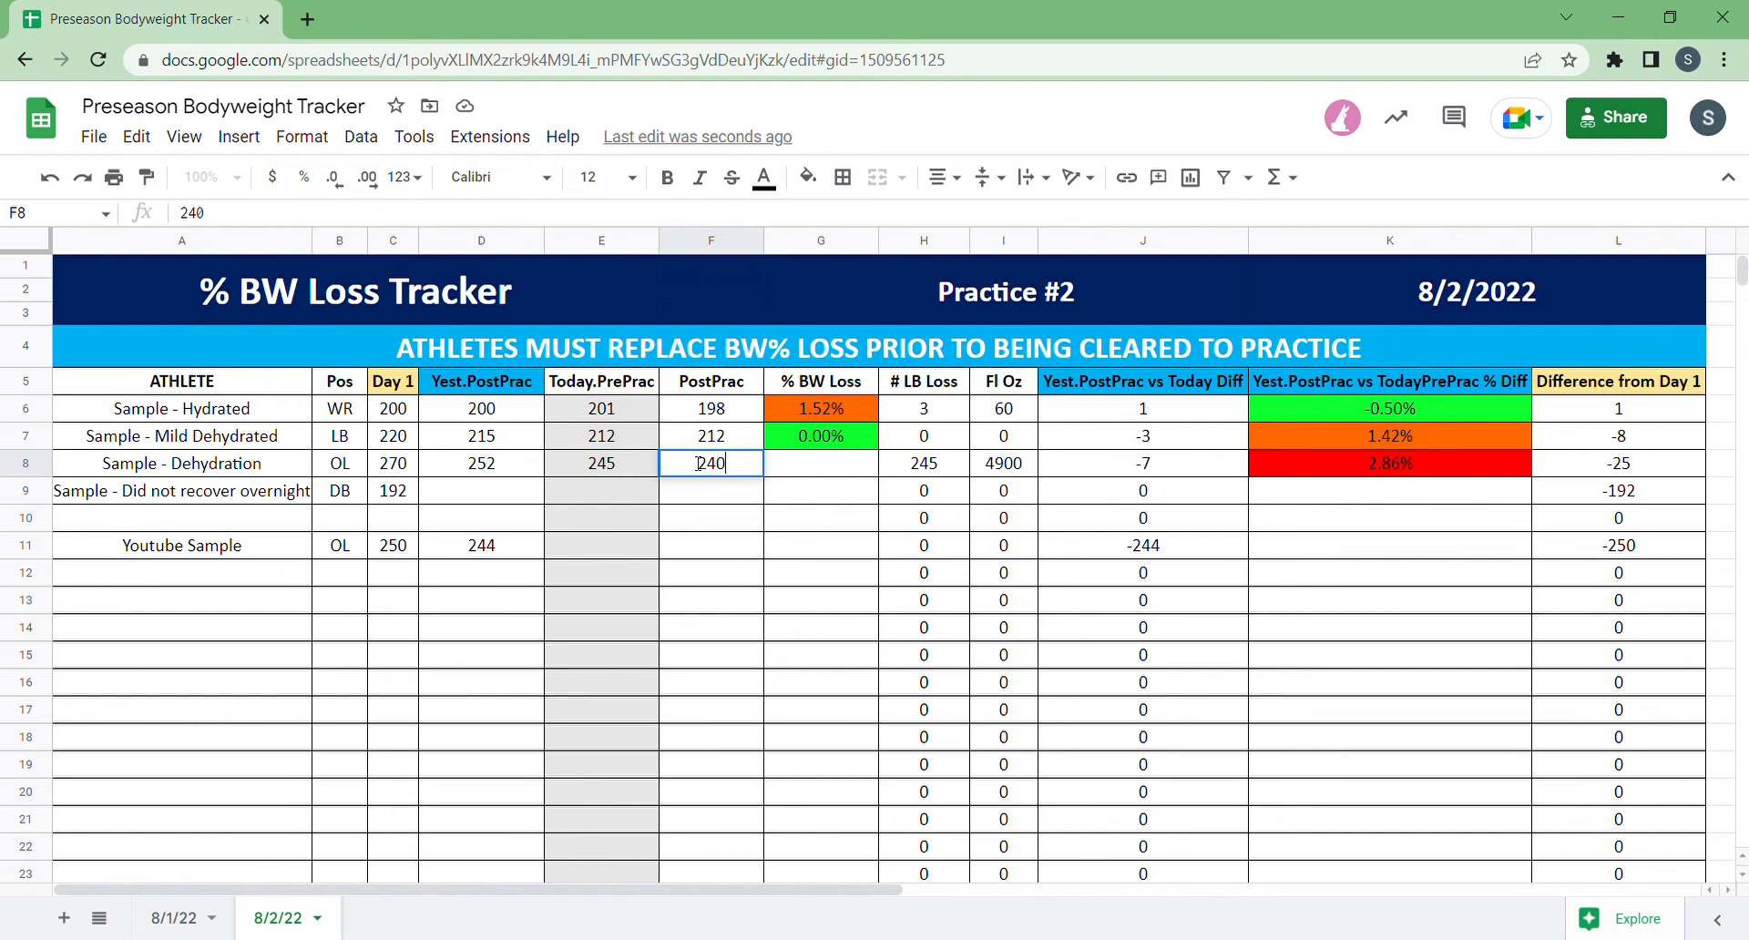
key("Return")
key("Up")
key("Right")
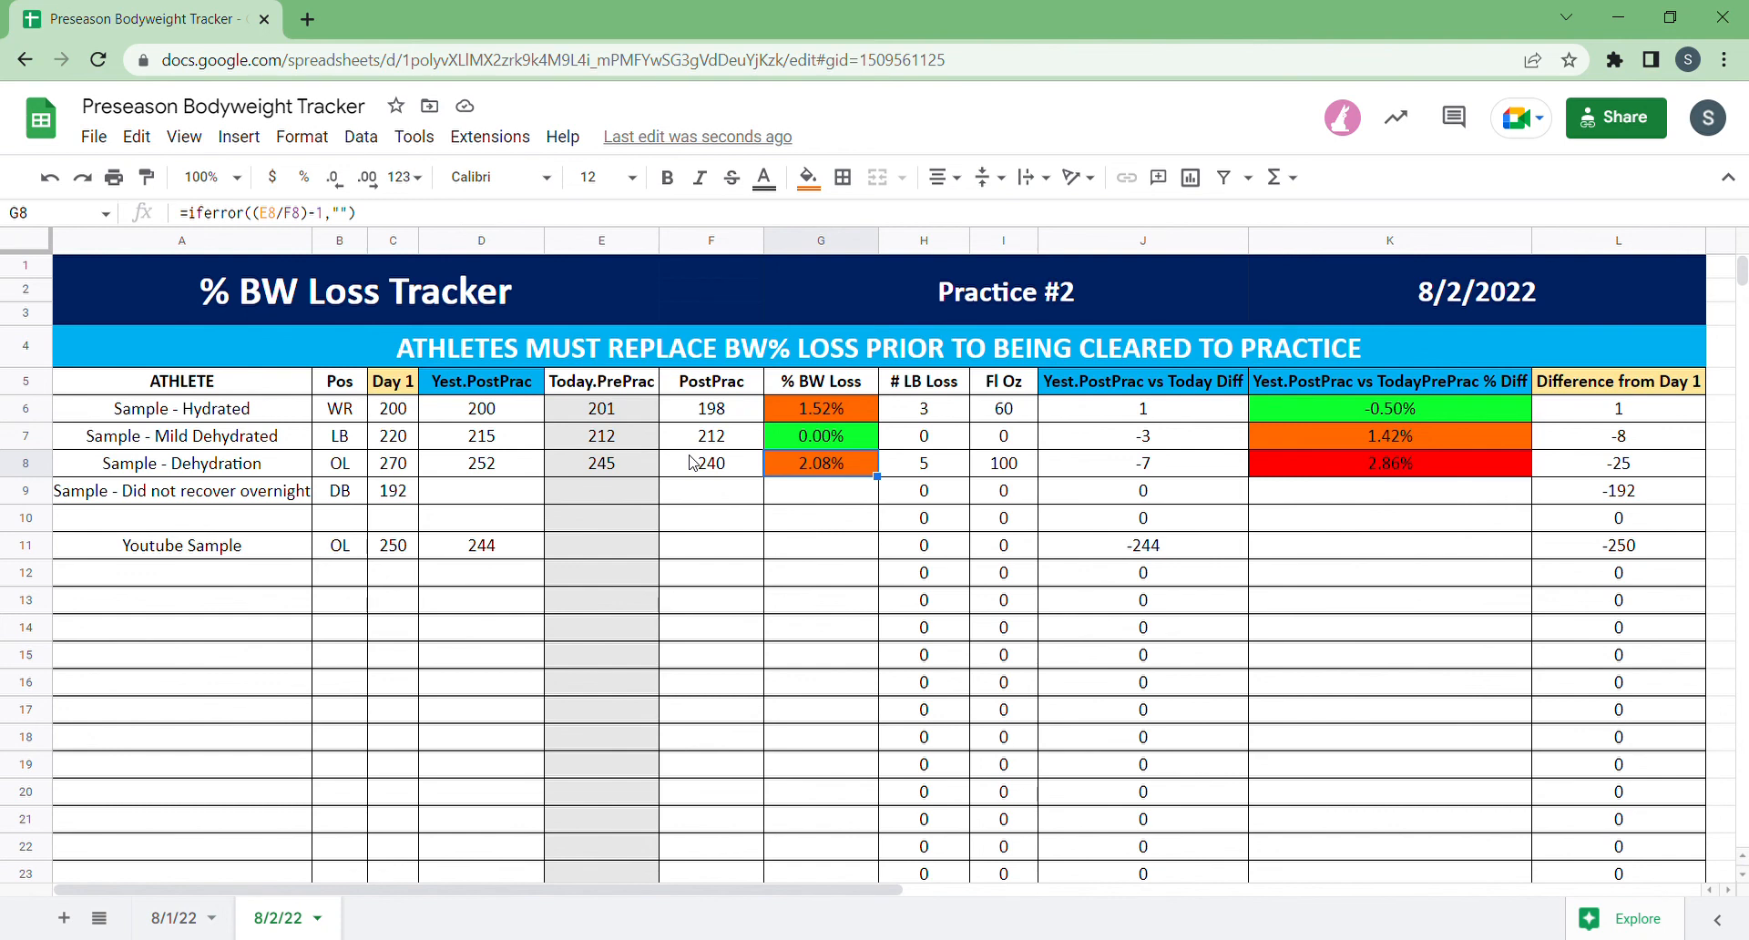
- Compare the Day 1, pre-practice and post-practice weights for Sample - Dehydration with its percentage loss, pounds lost and fluid ounces
key("Left")
key("Left")
key("Left")
key("Left")
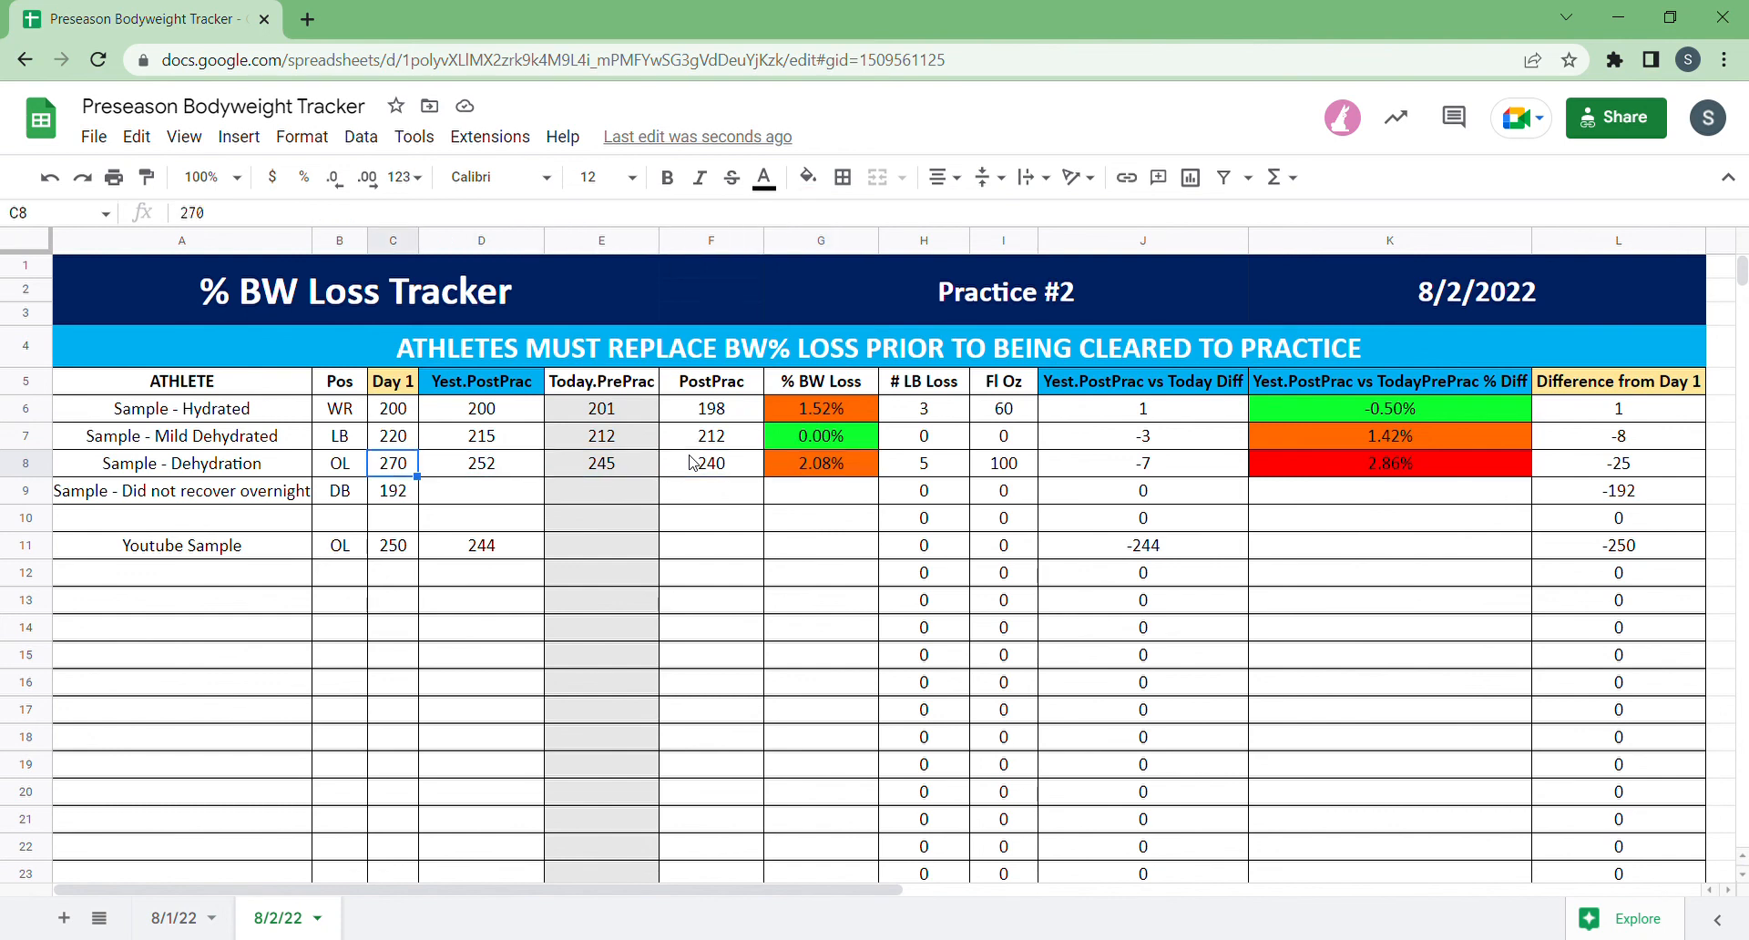
key("Right")
key("Right")
key("Right")
key("Right")
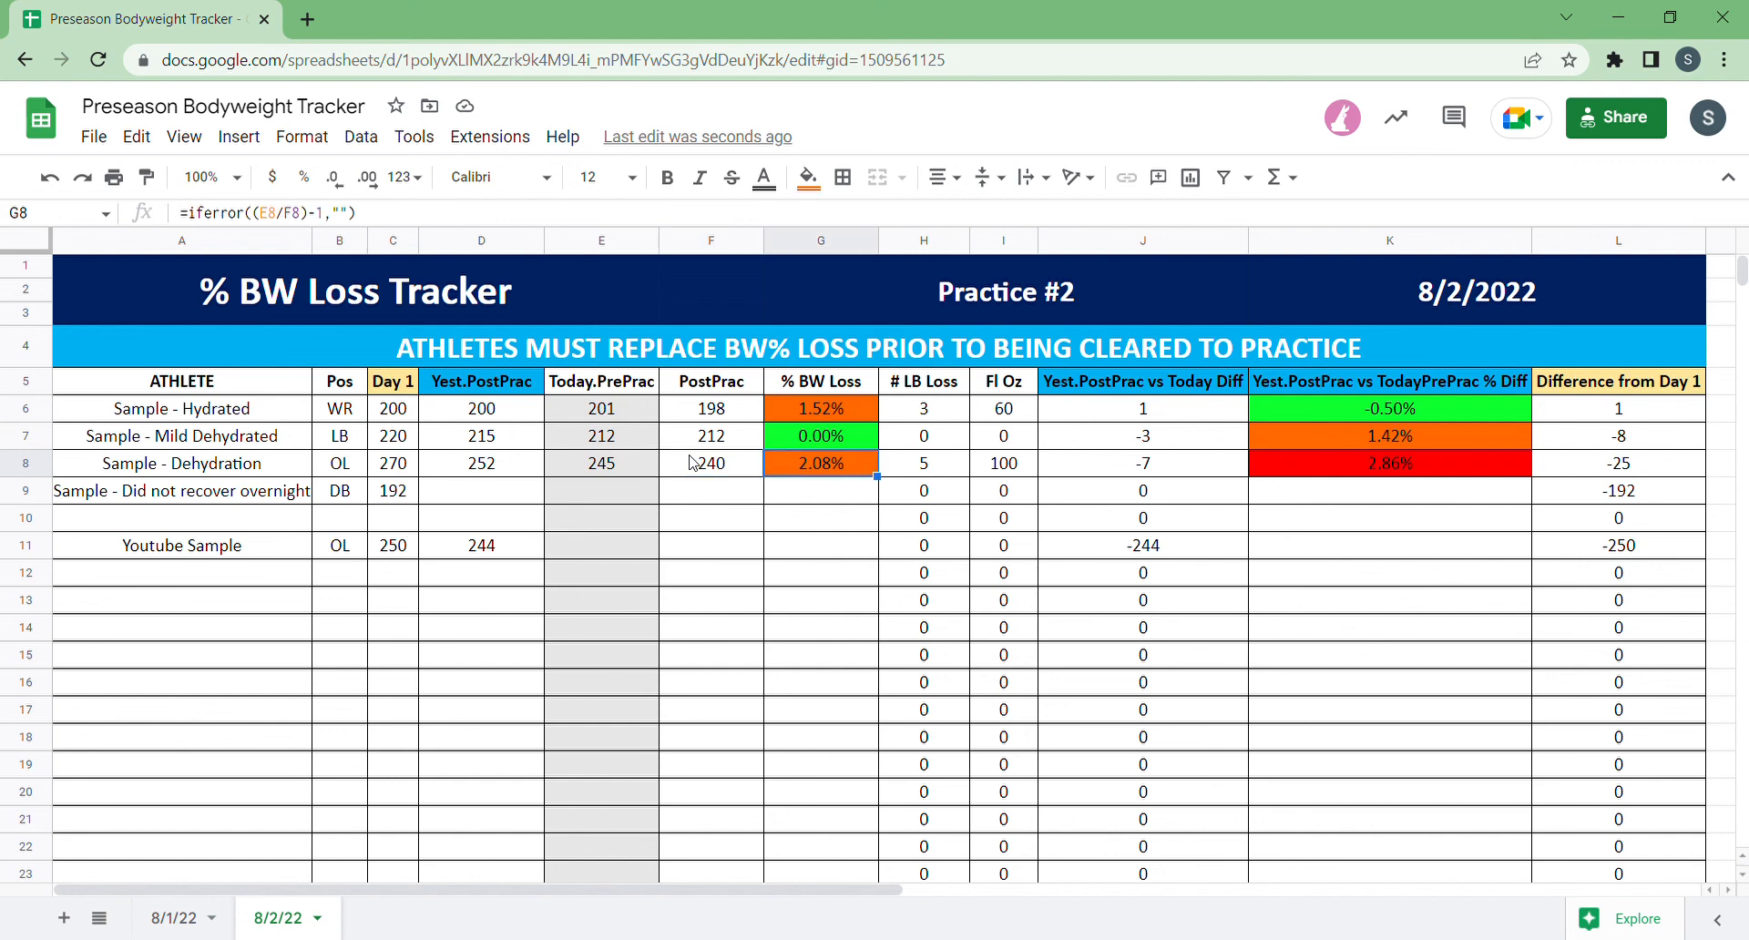
key("Right")
key("Right")
key("Left")
key("Left")
- Review the options for making a copy of the tracker spreadsheet and close them without copying
left_click(109, 144)
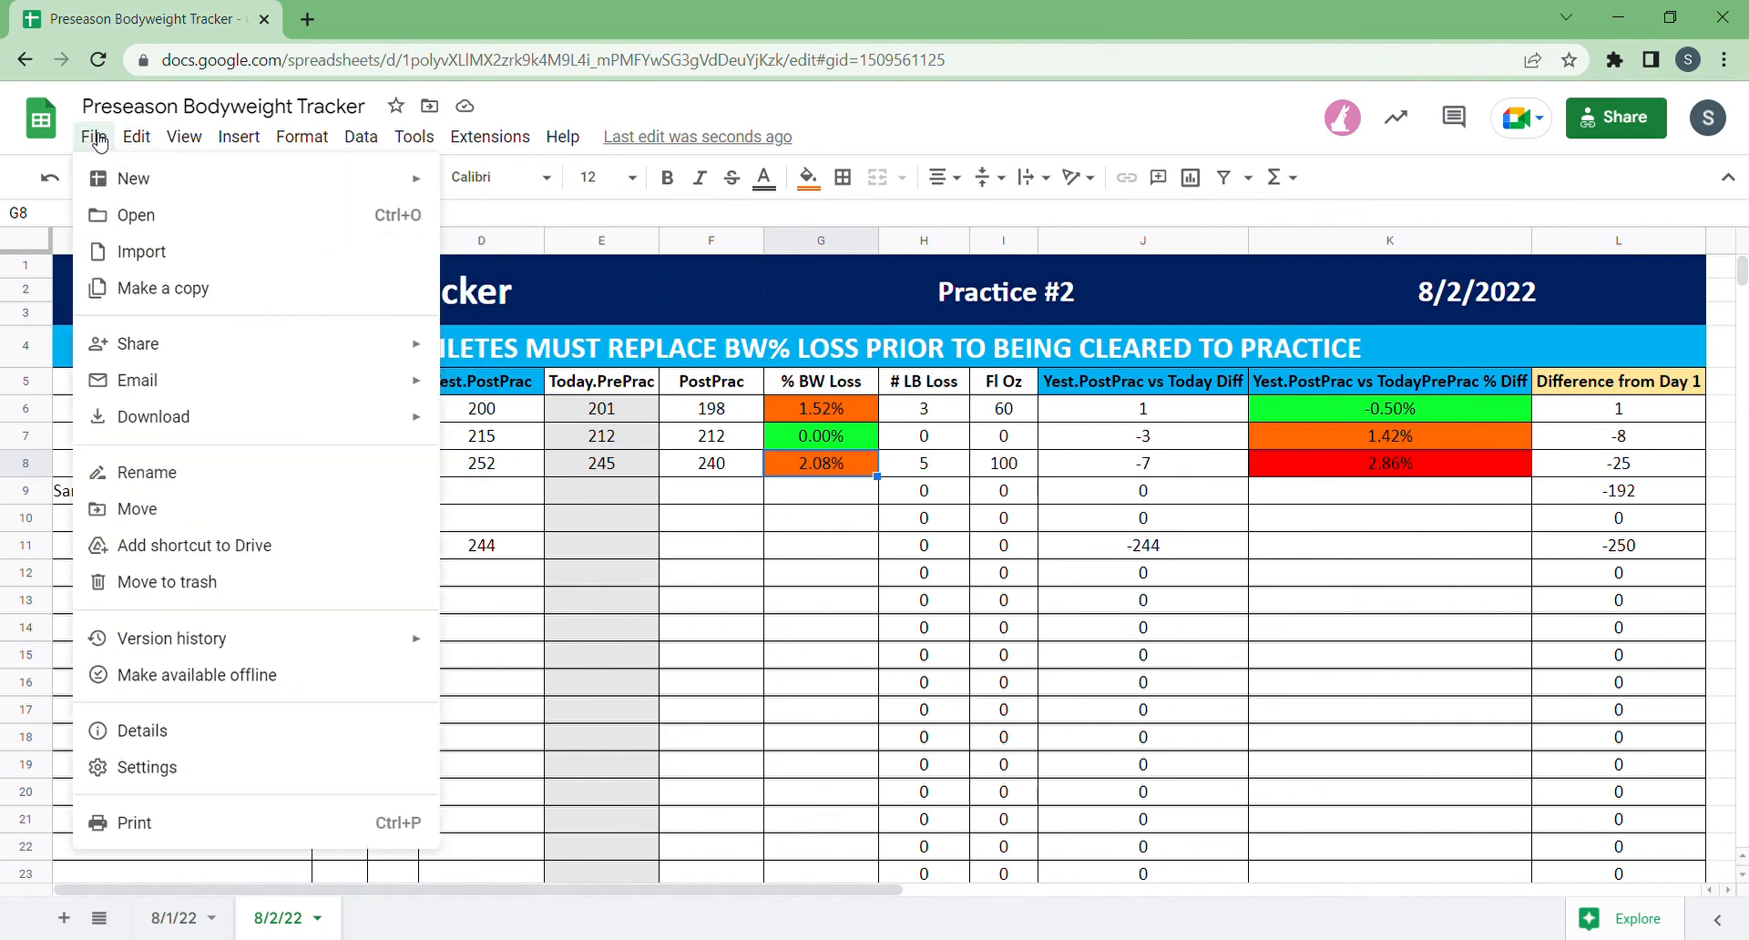
left_click(165, 290)
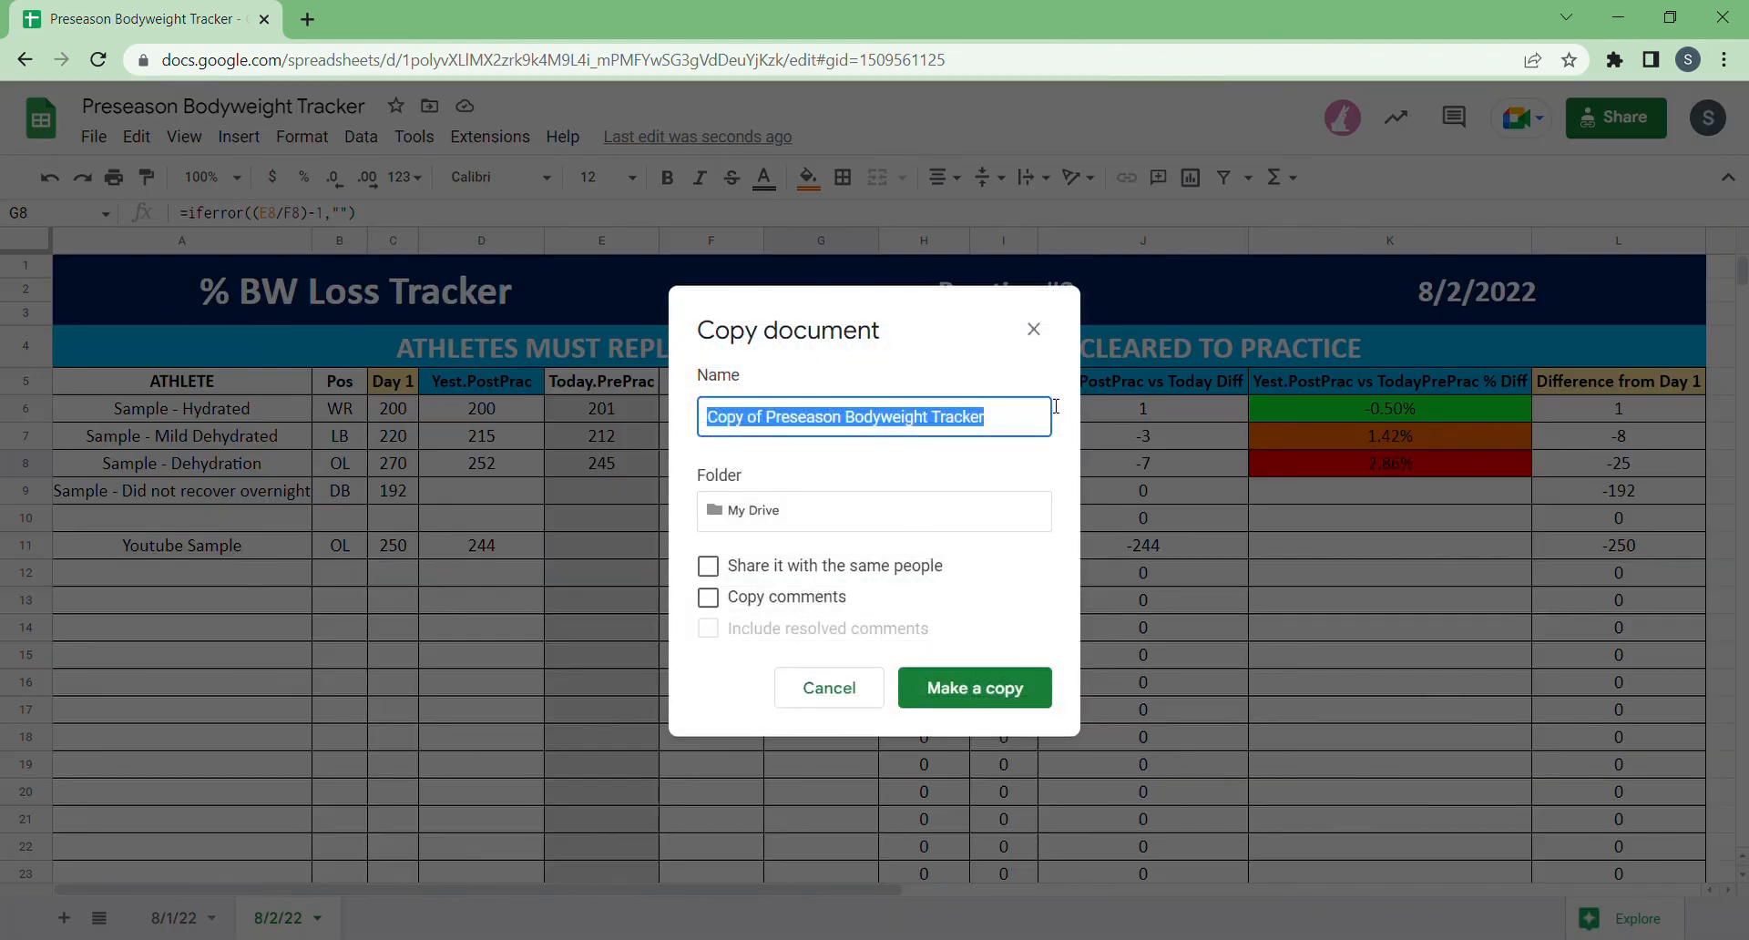
left_click(1032, 330)
left_click(758, 939)
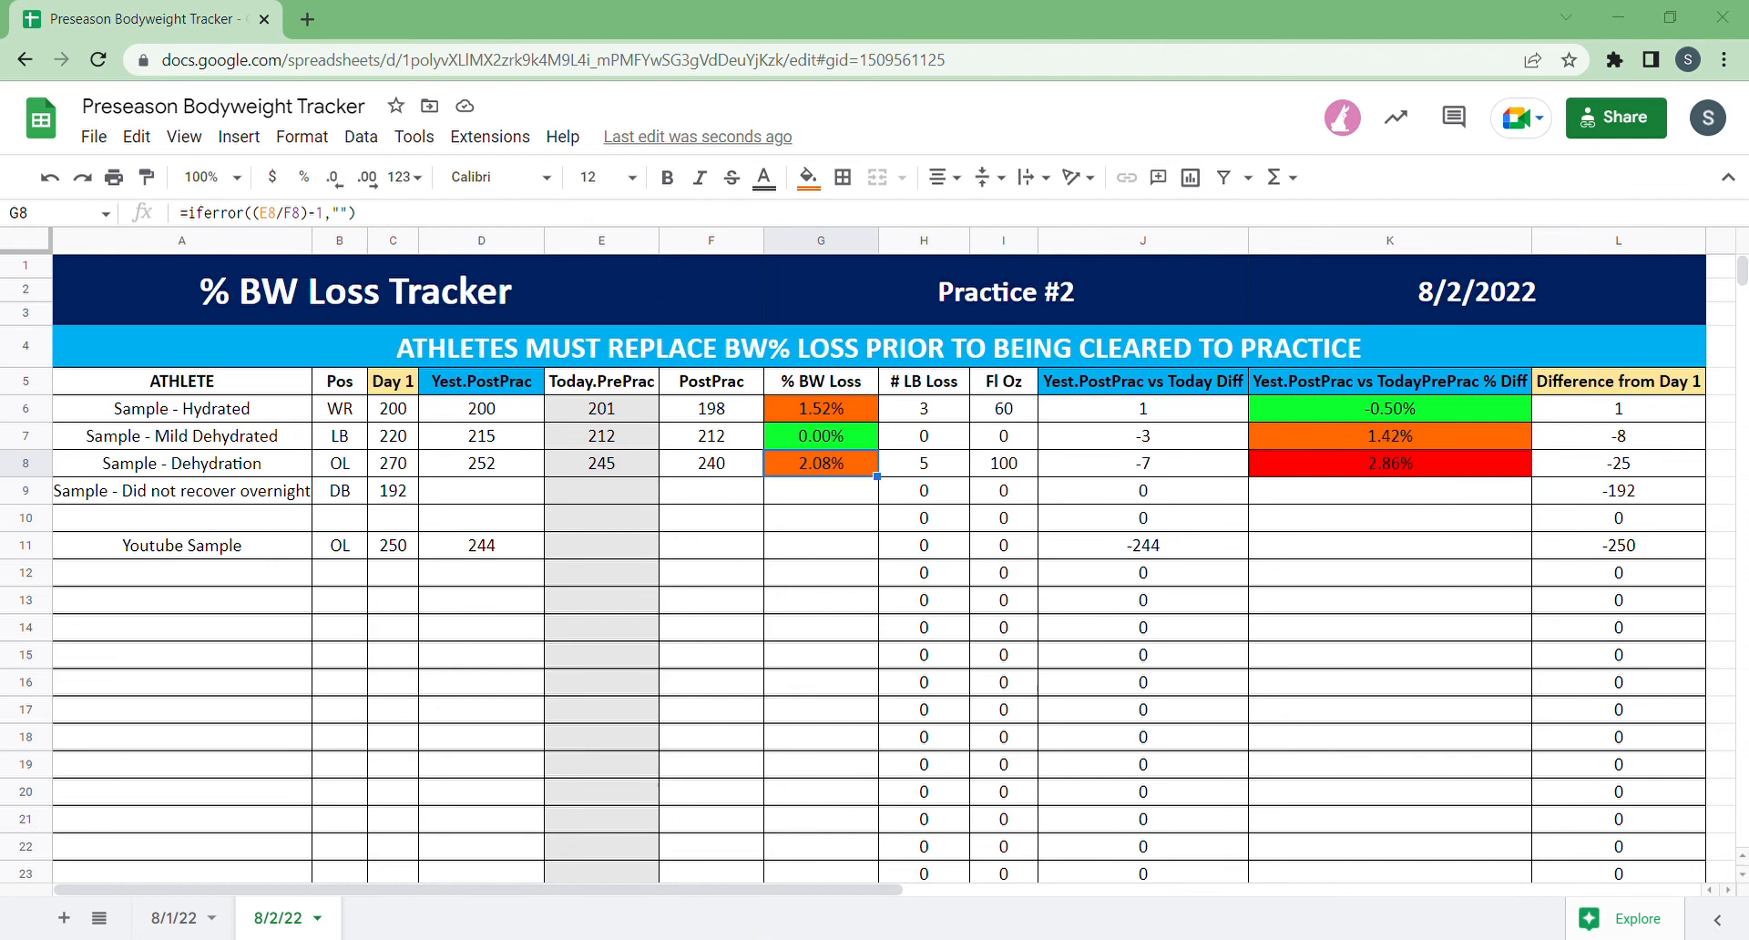